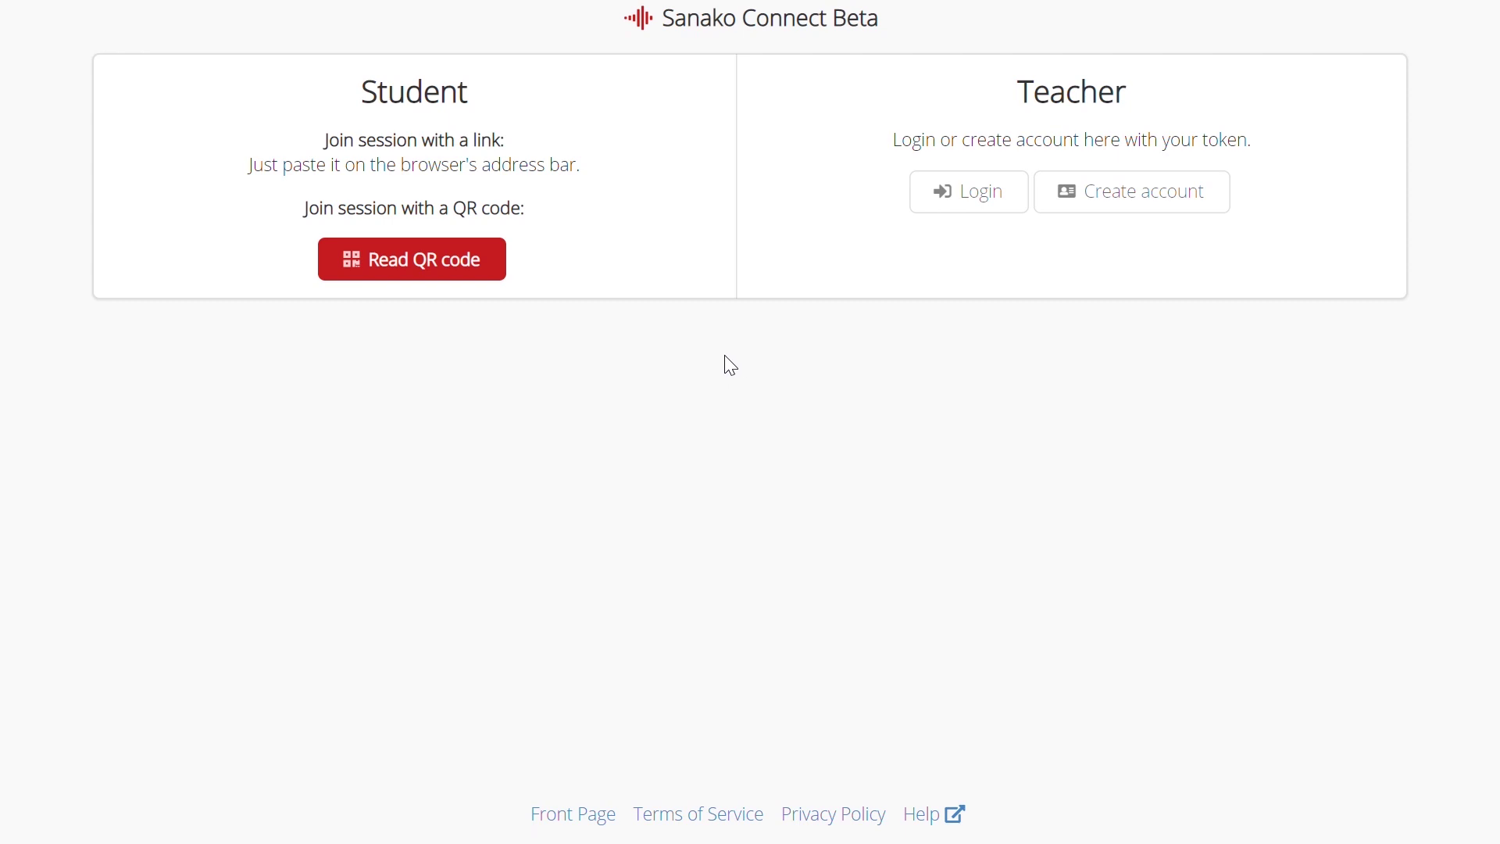
- Start creating a teacher account and scroll down through the sign-up form
left_click(1118, 199)
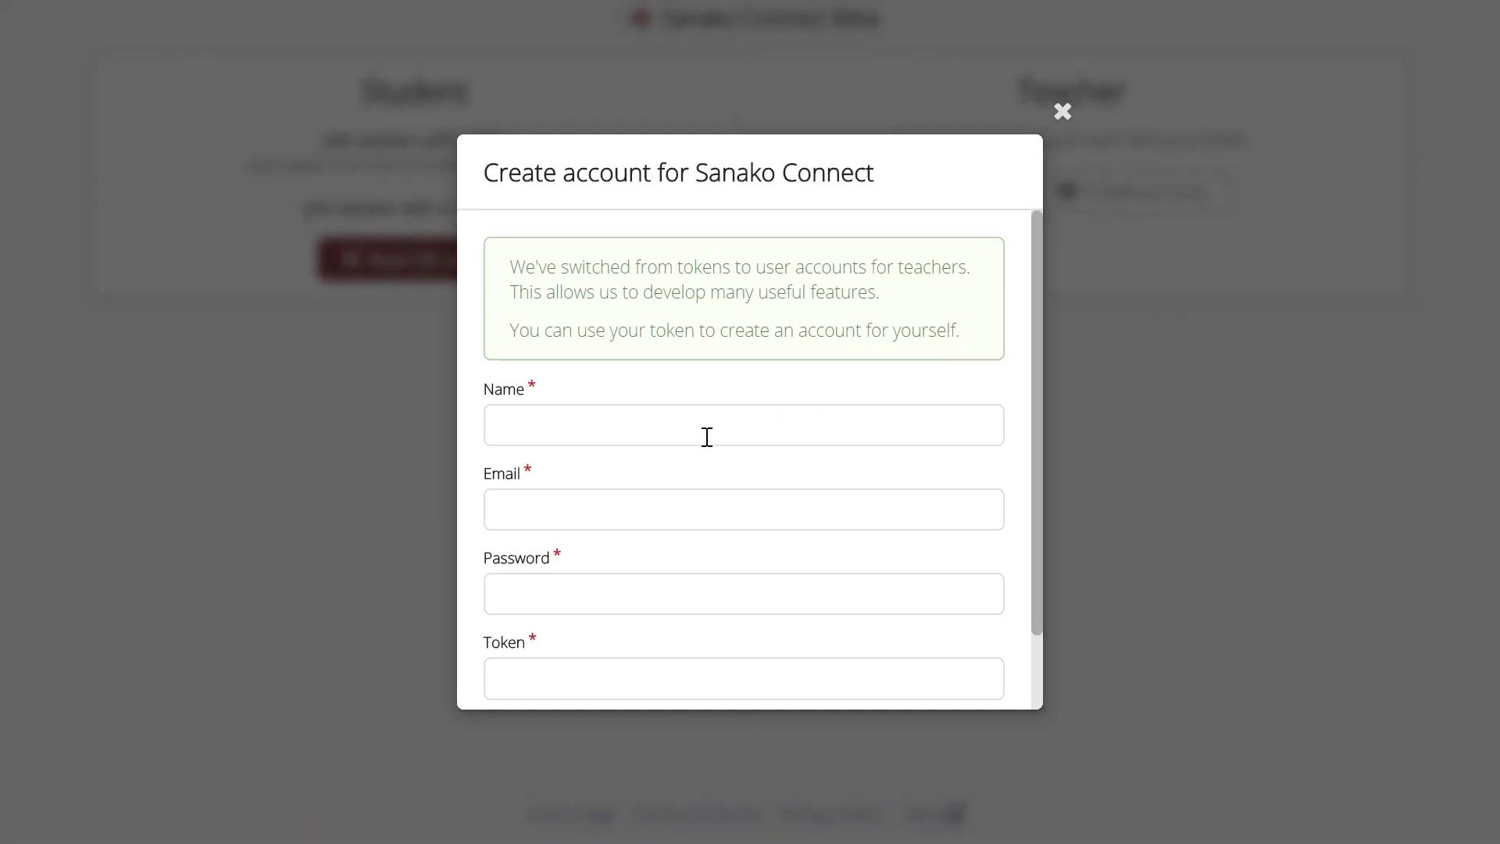
scroll(717, 516, "down", 2)
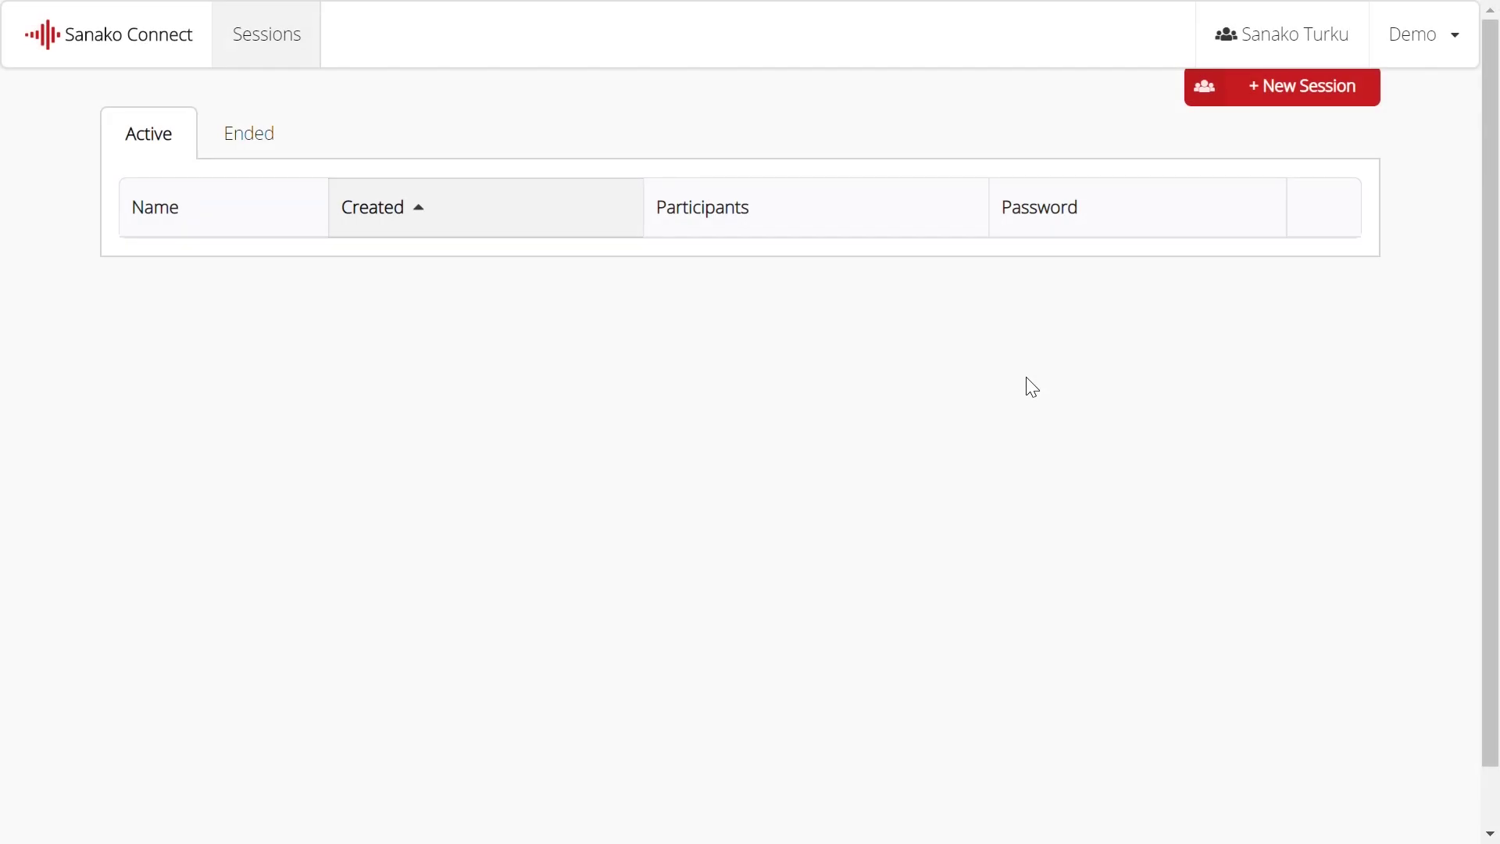
- Create a new session named English1 and enter its session room
left_click(1300, 95)
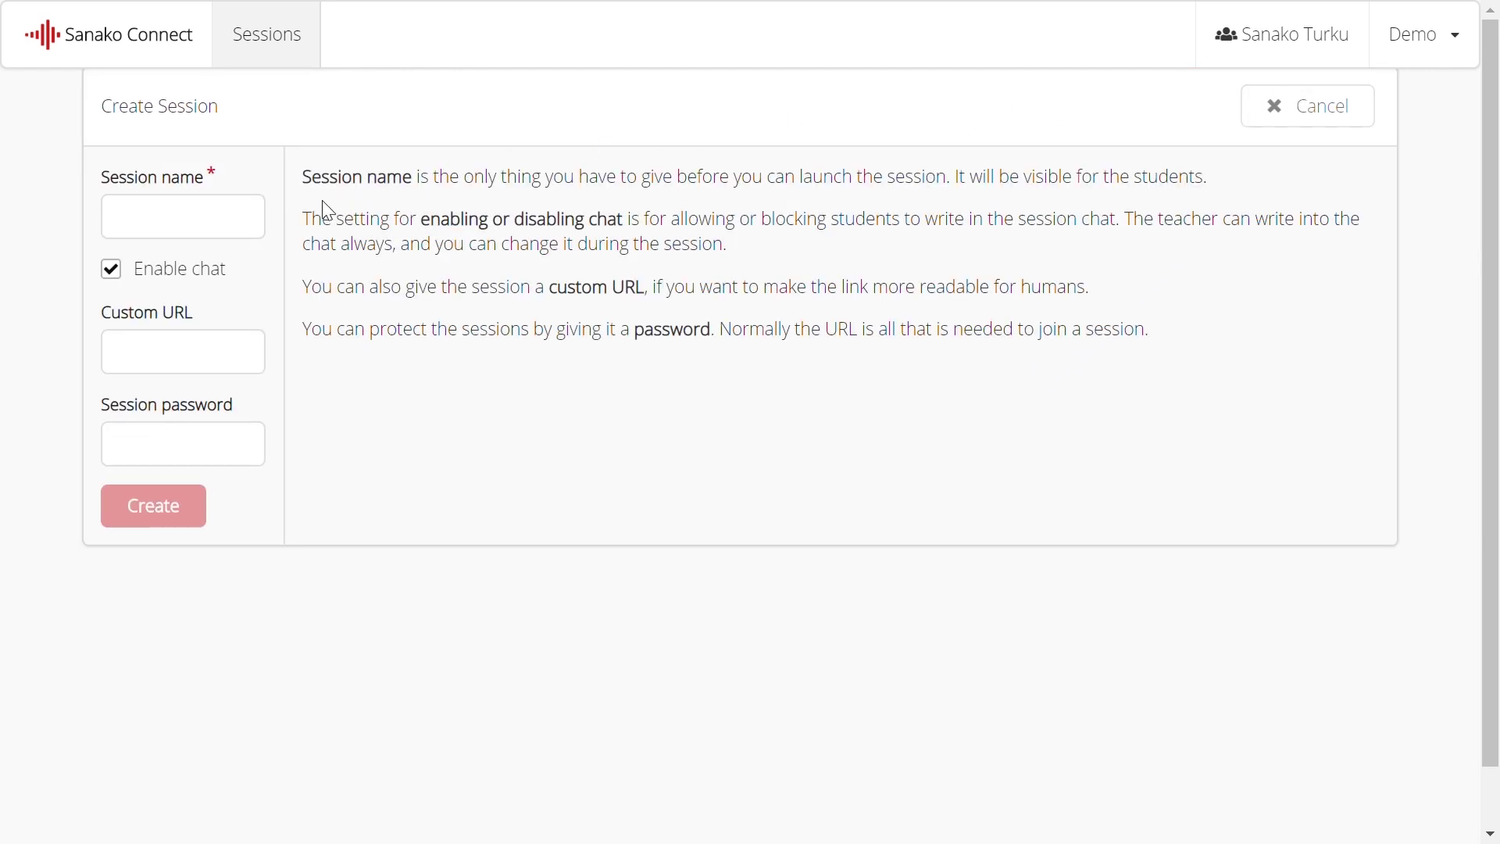
left_click(231, 222)
type("English1")
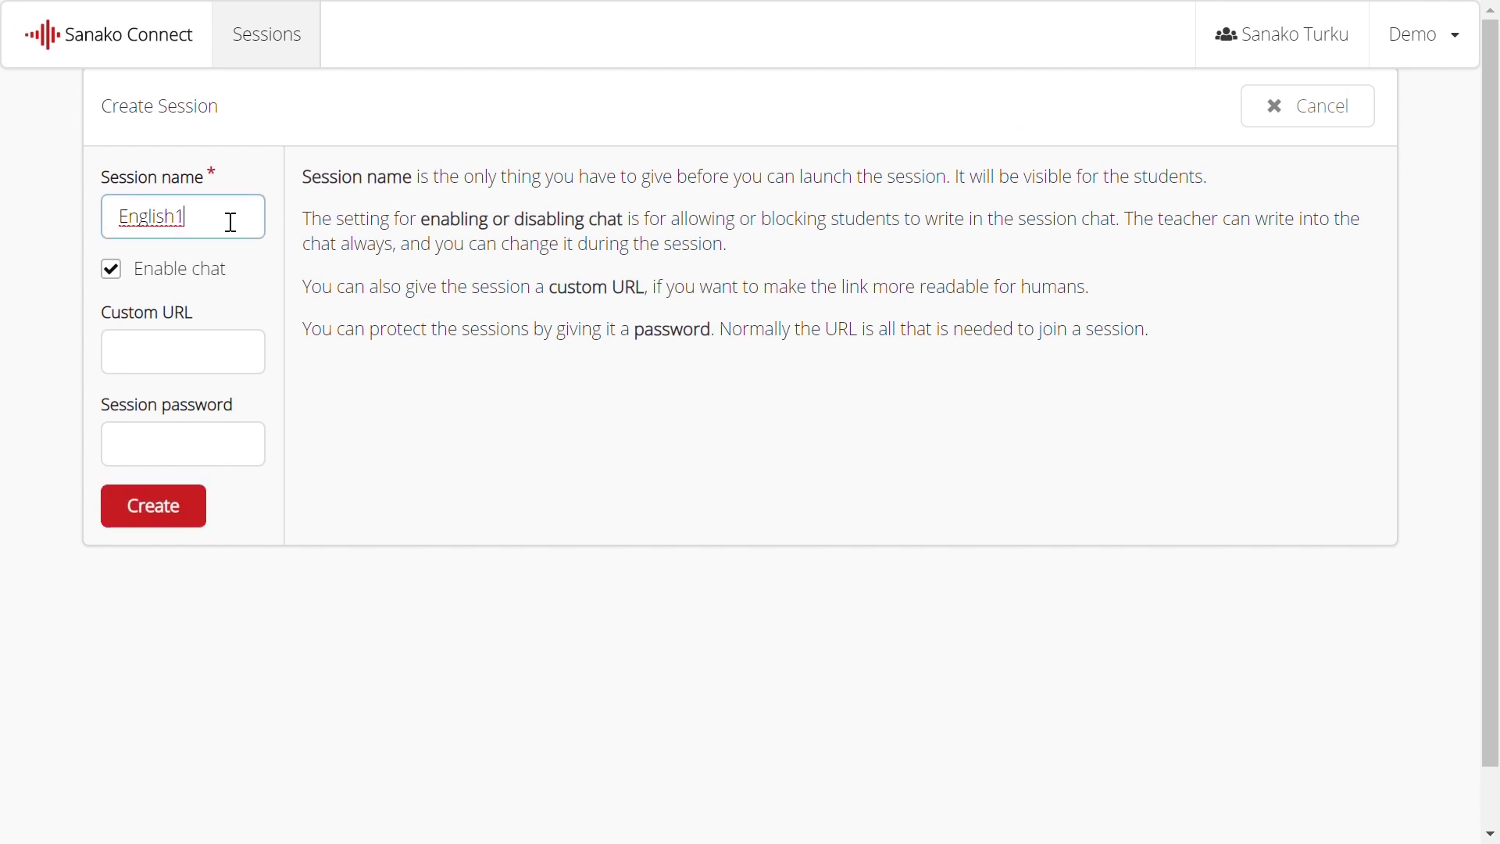
left_click(202, 511)
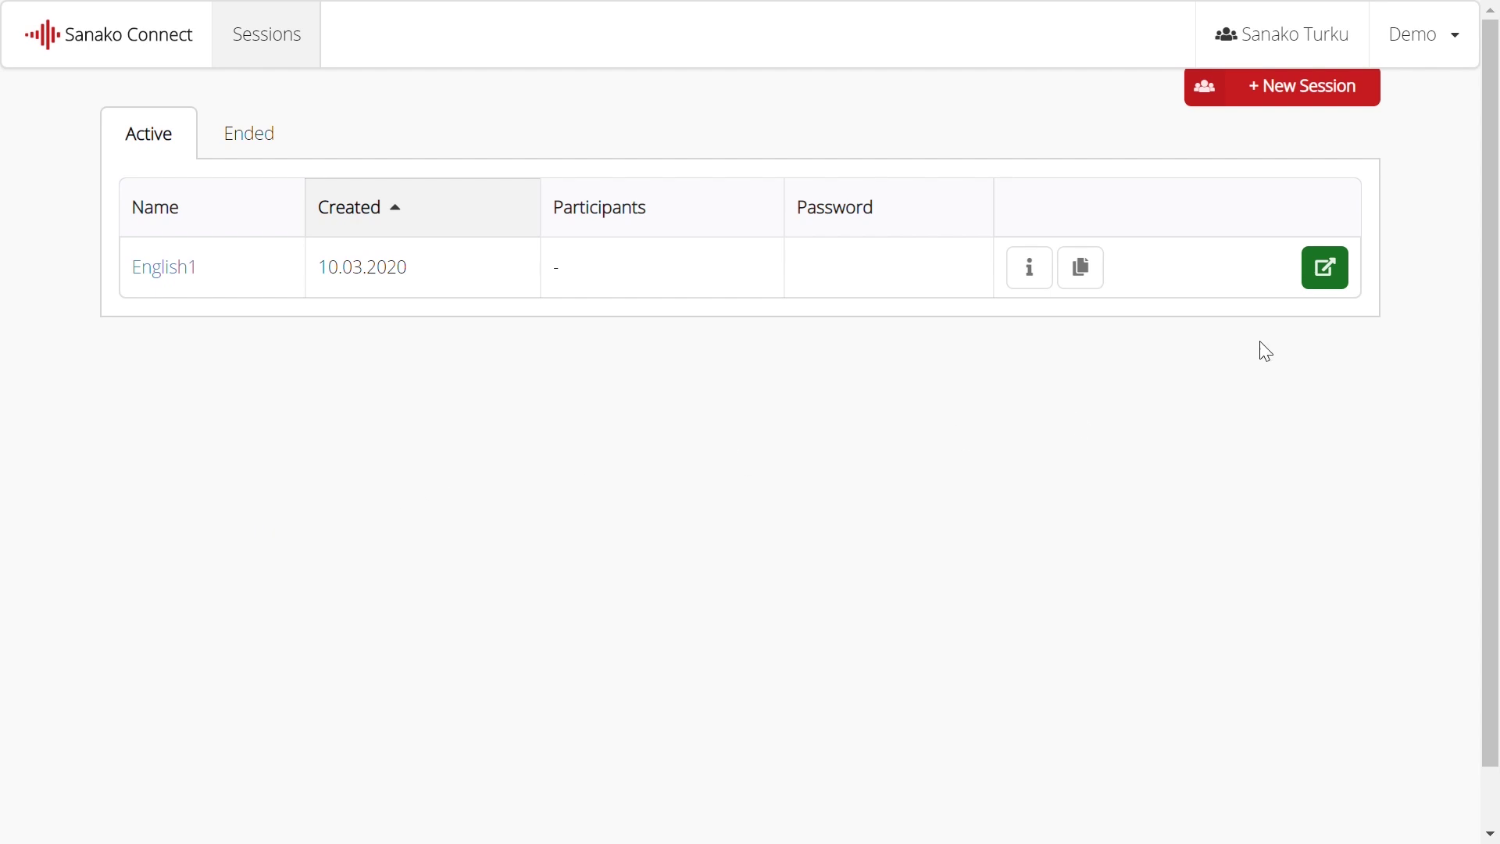
left_click(1328, 279)
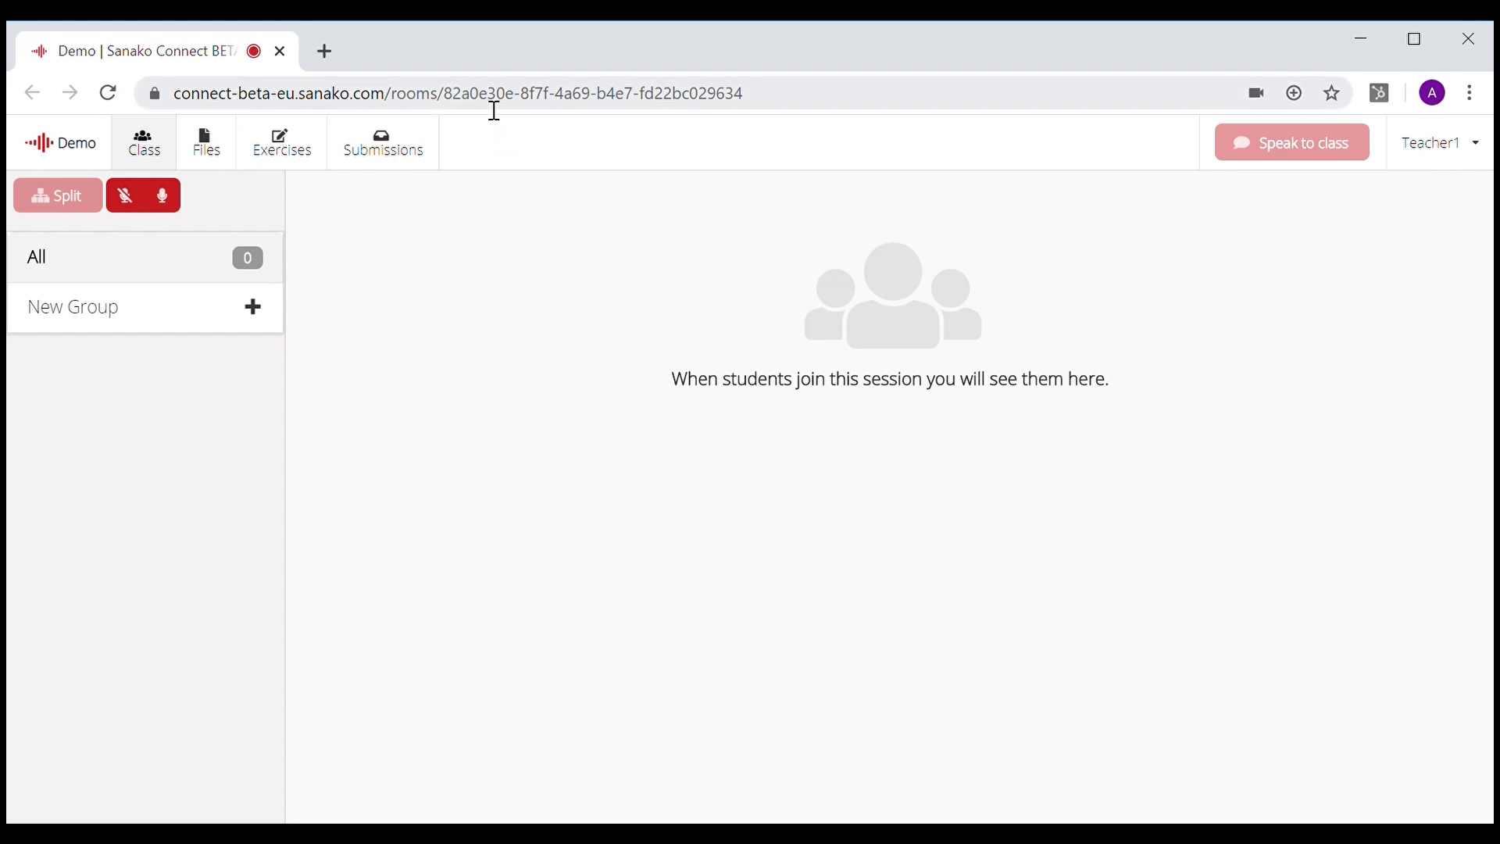
- Select the English1 room's web address so students can join
left_click(494, 110)
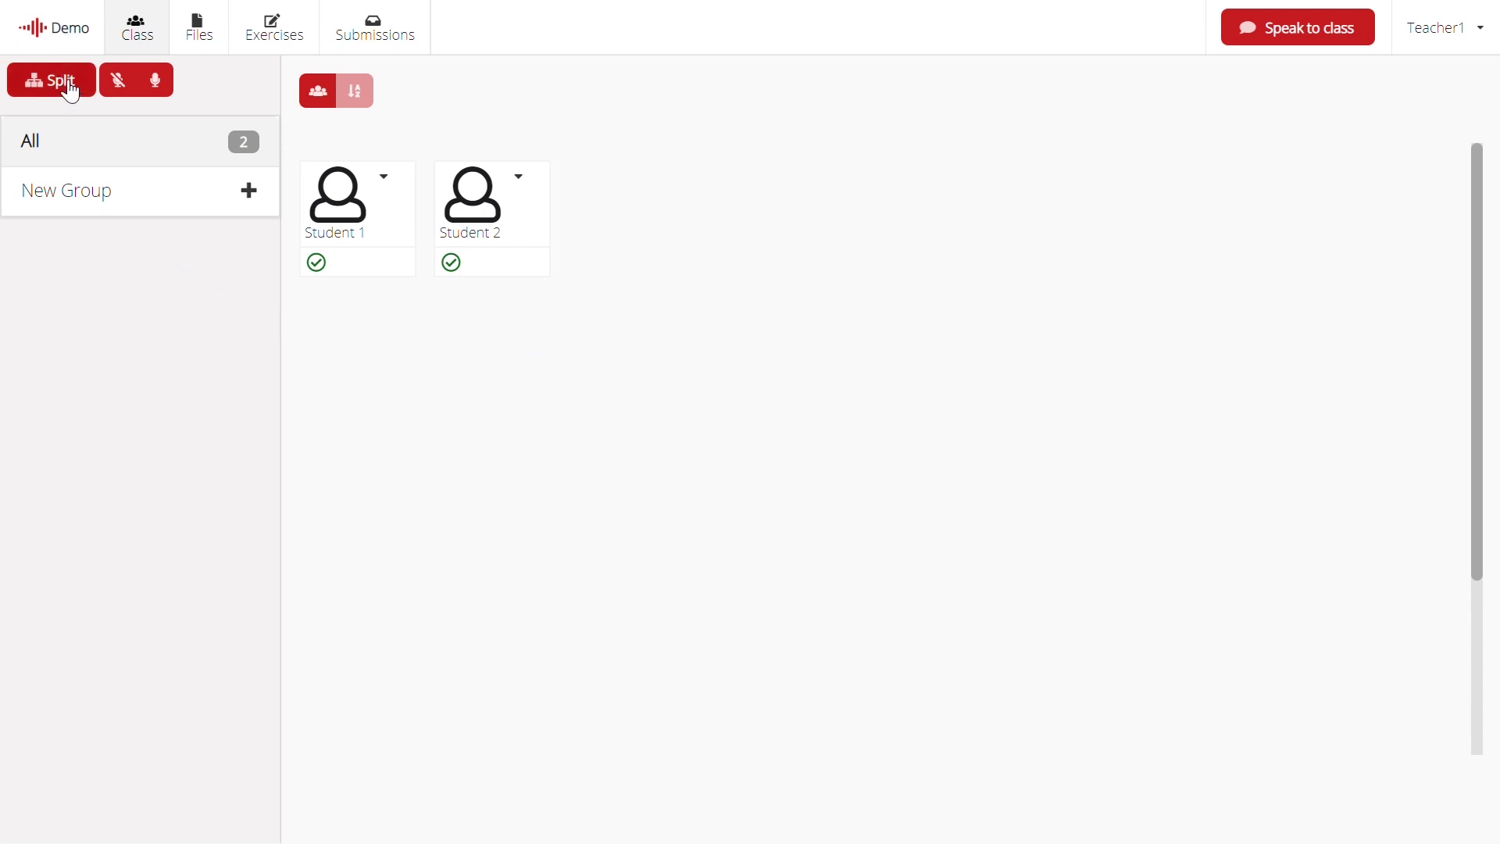
- Split the class into groups of two, creating group A with both students
left_click(70, 88)
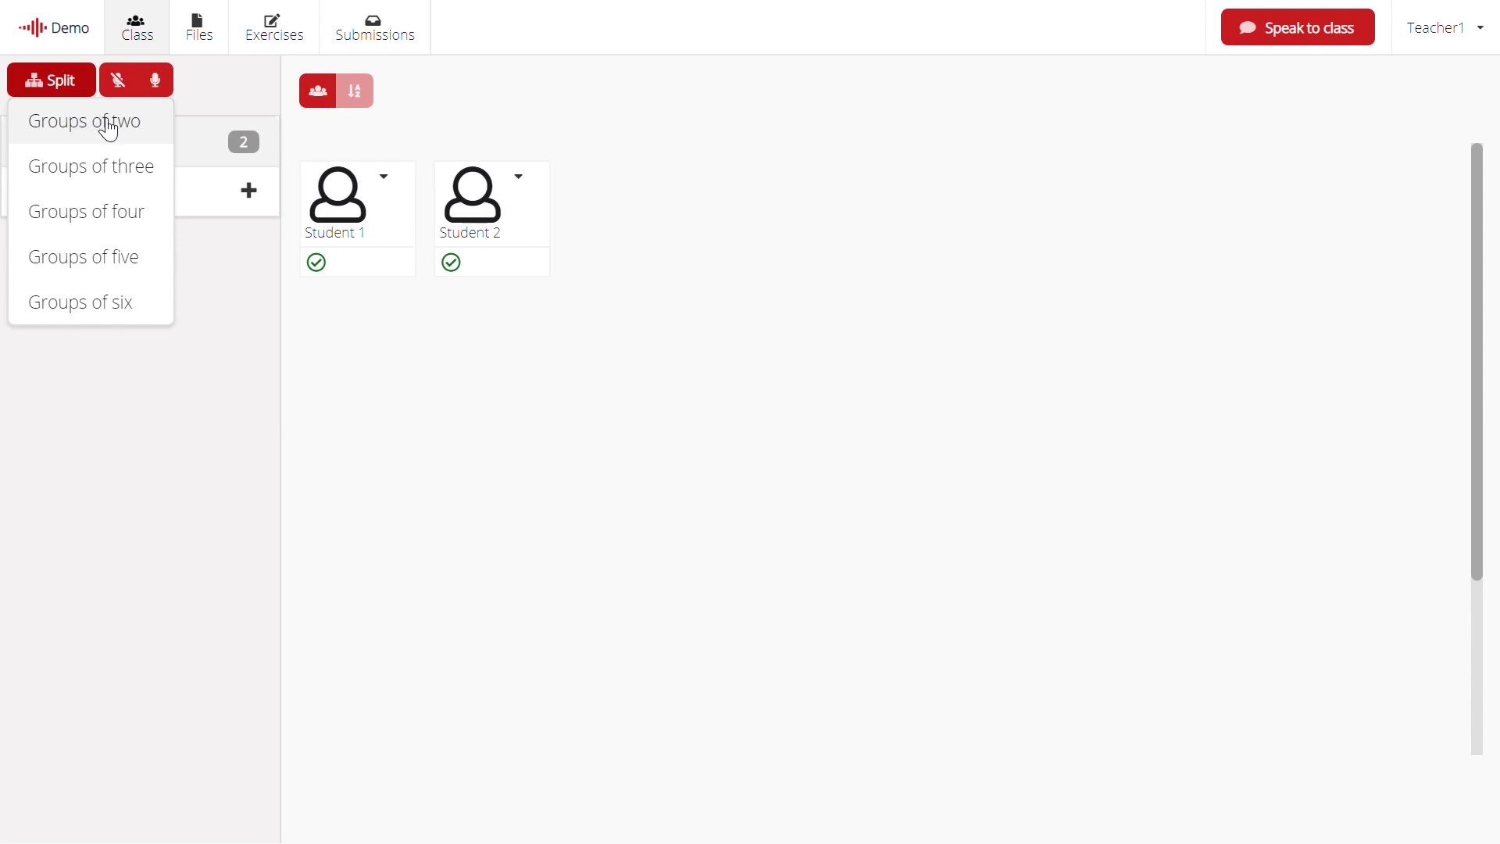
left_click(106, 123)
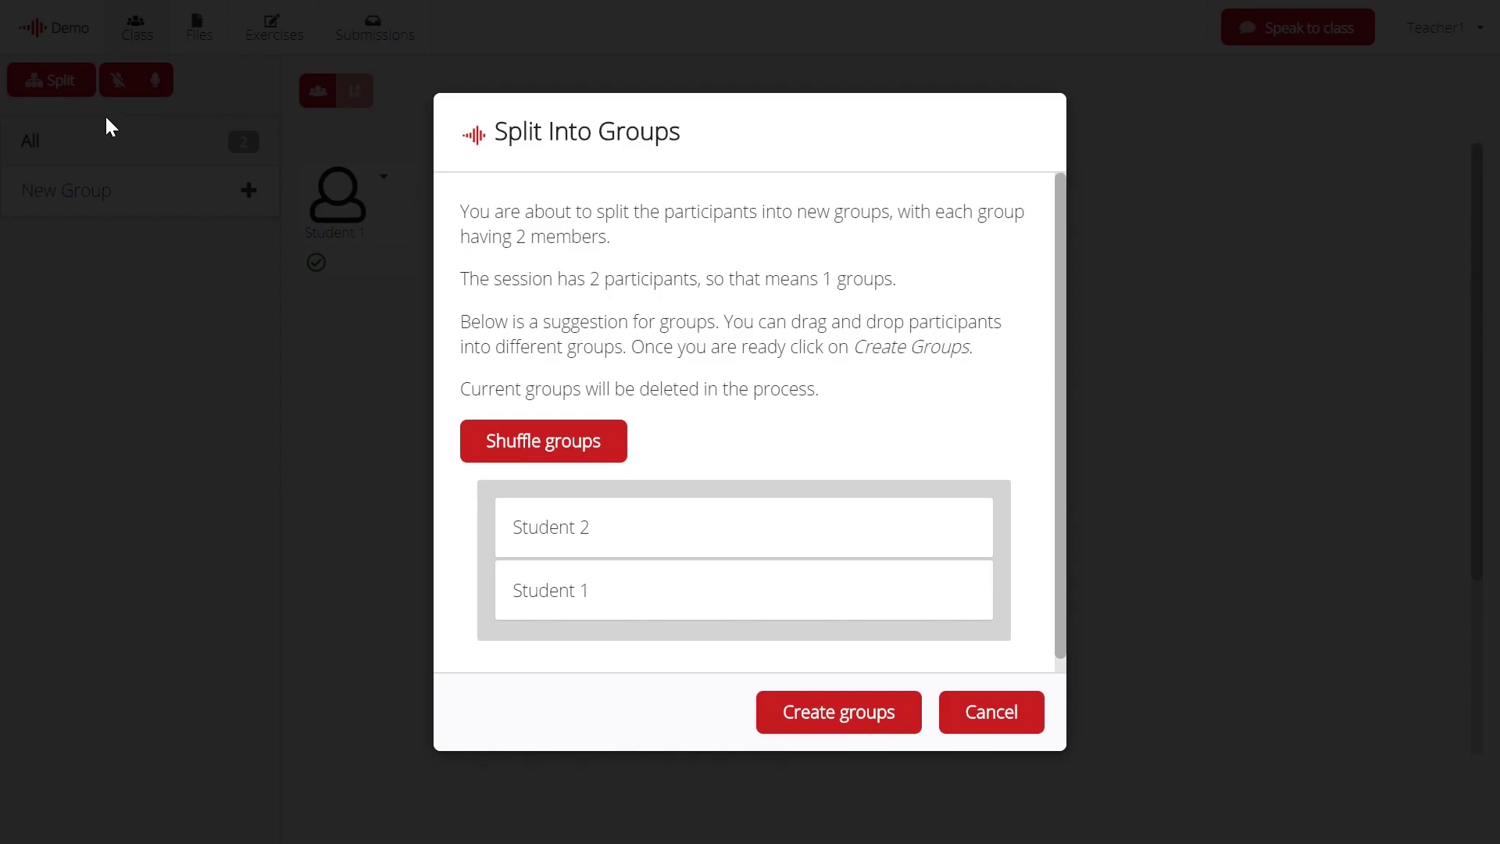
left_click(874, 719)
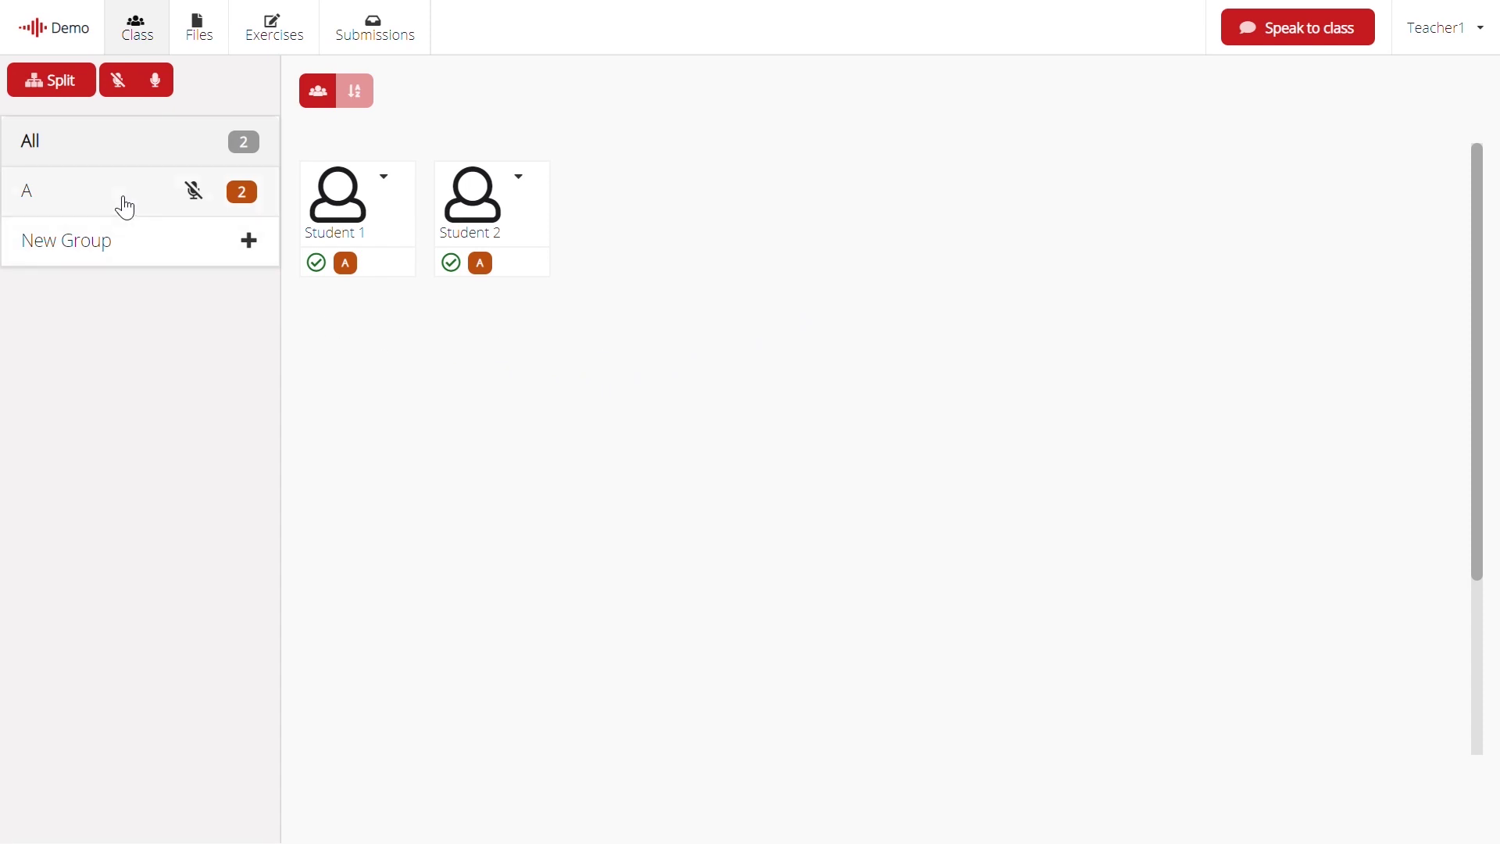
- Switch on group A's audio, then delete group A
left_click(124, 206)
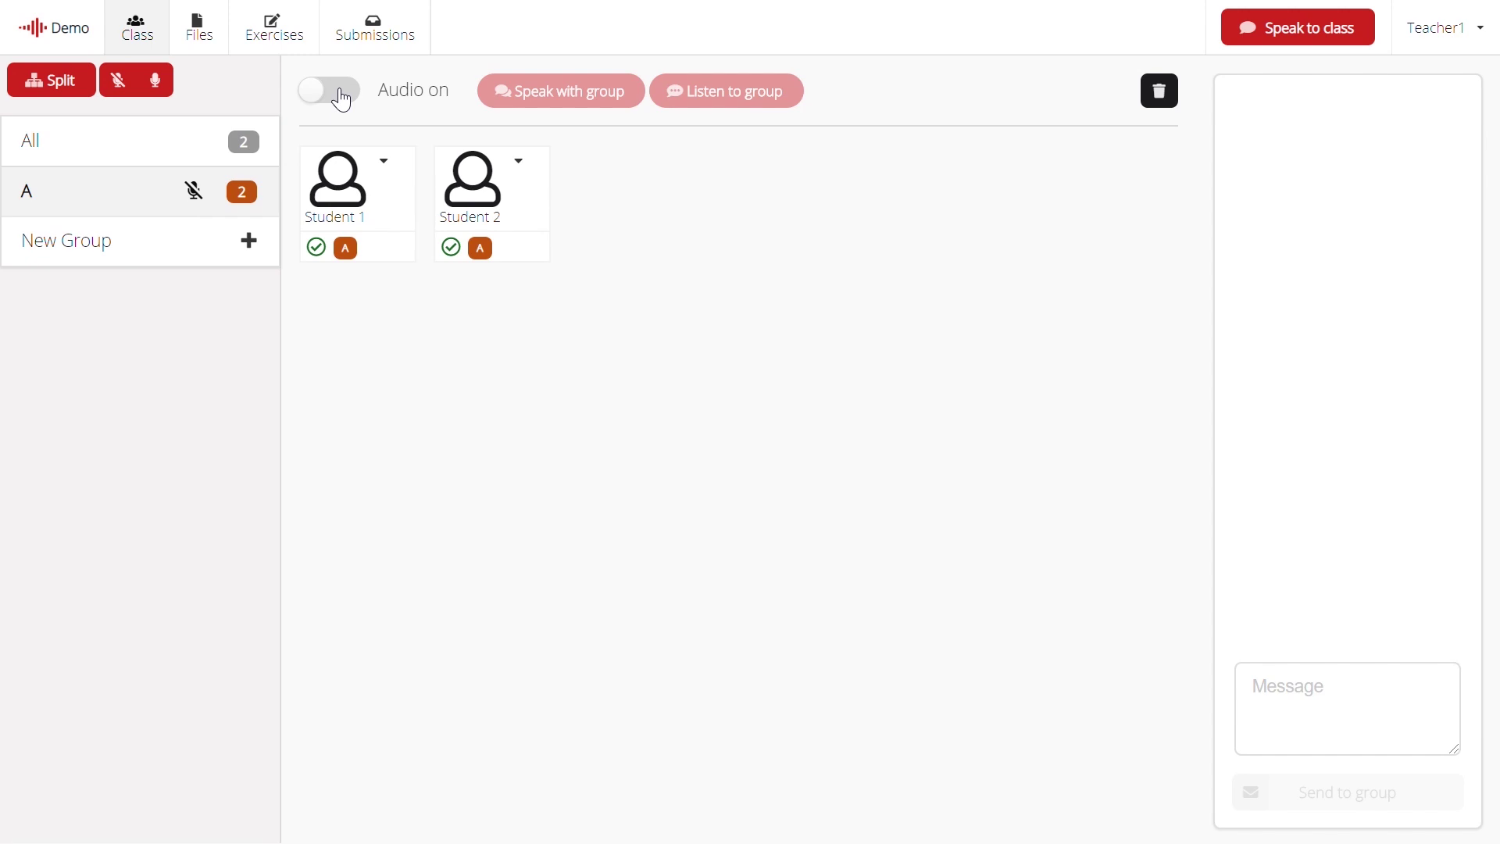
left_click(341, 100)
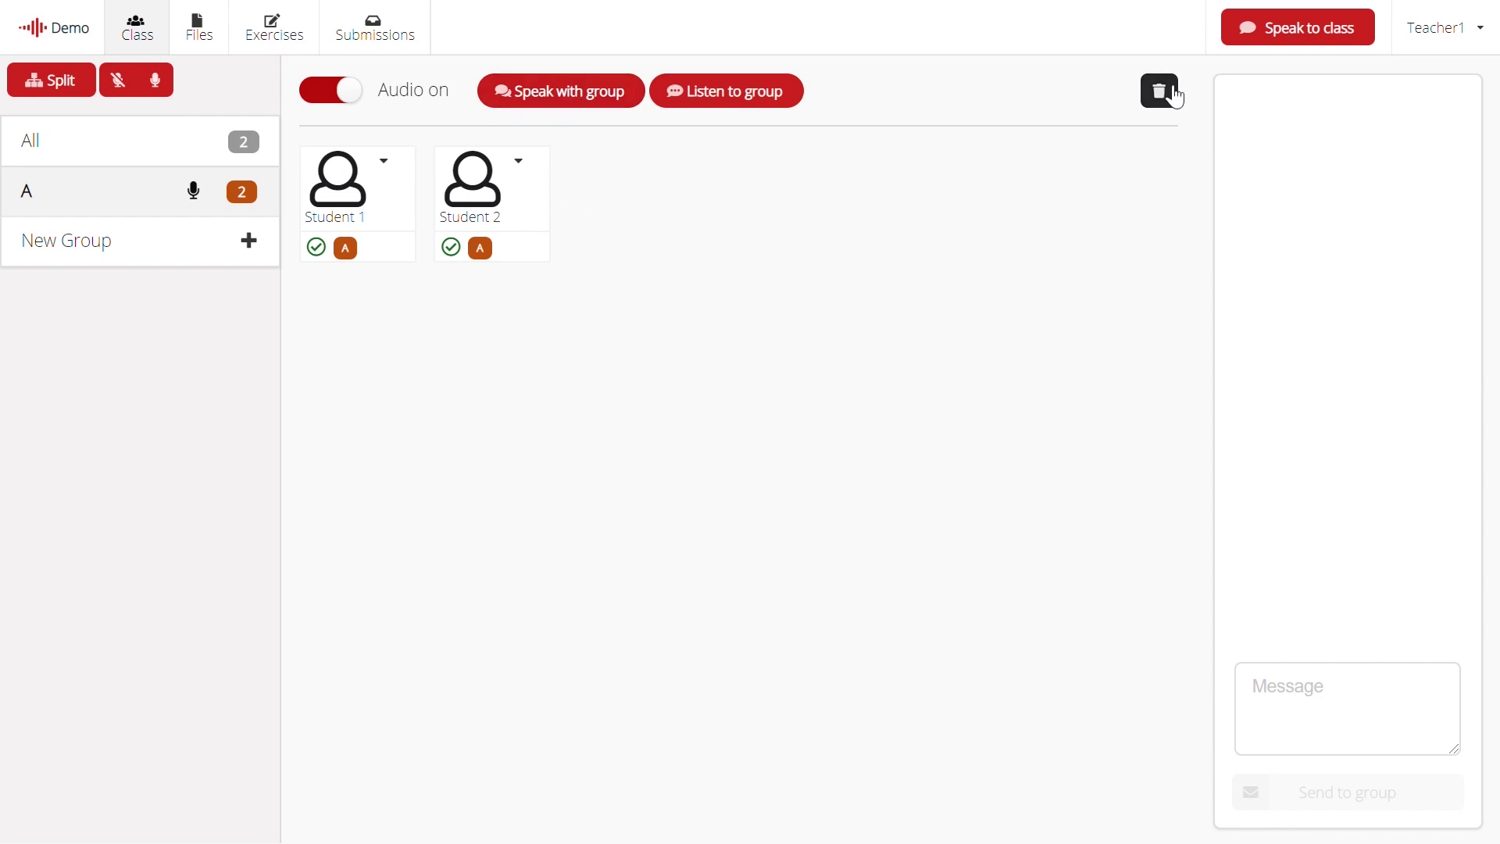
left_click(1175, 95)
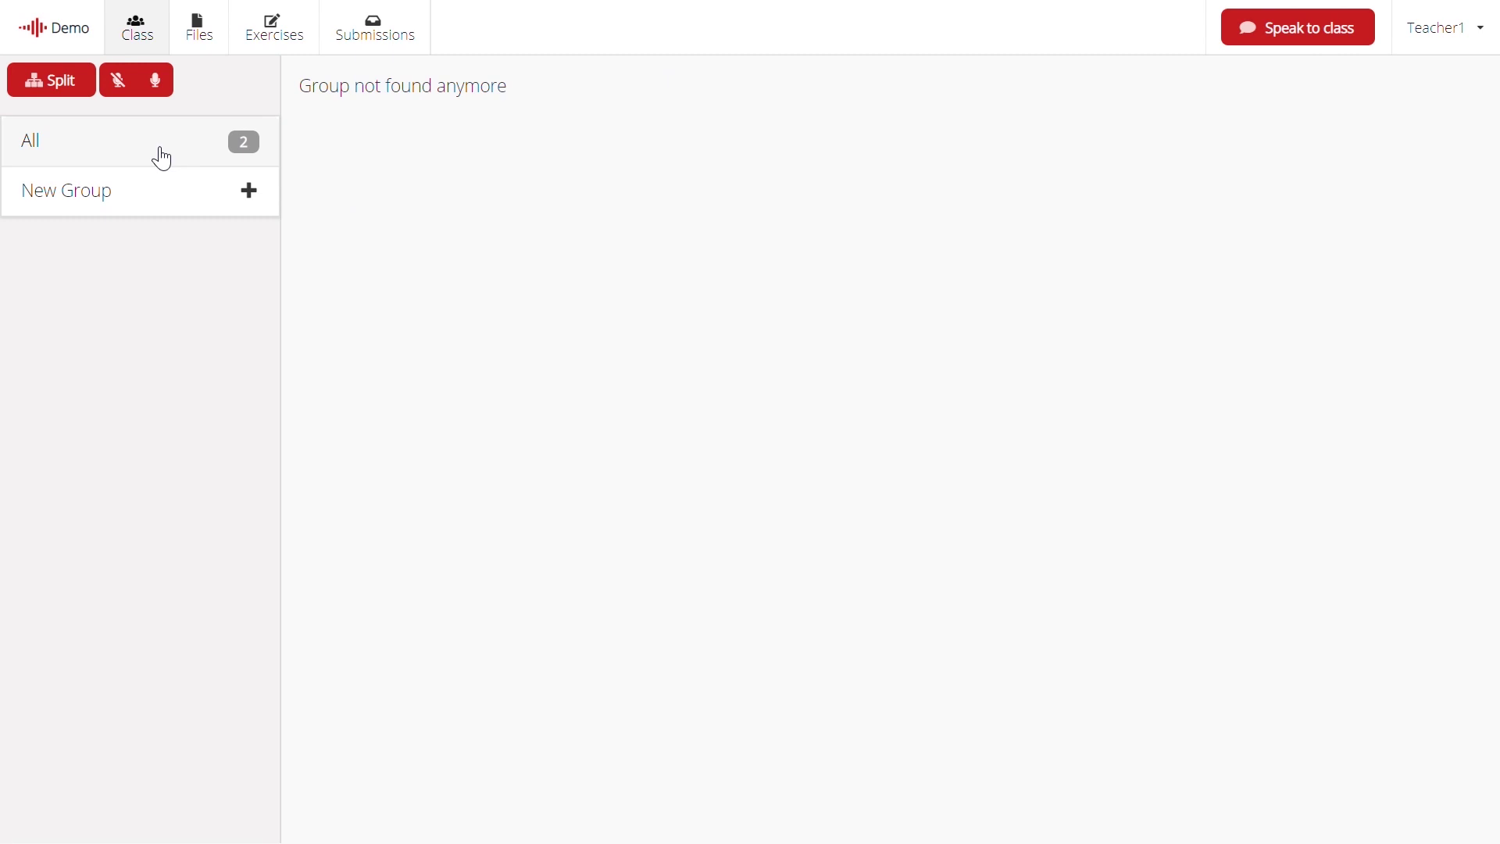
- Show all students and open Student 1's actions to regroup both into group A
left_click(178, 159)
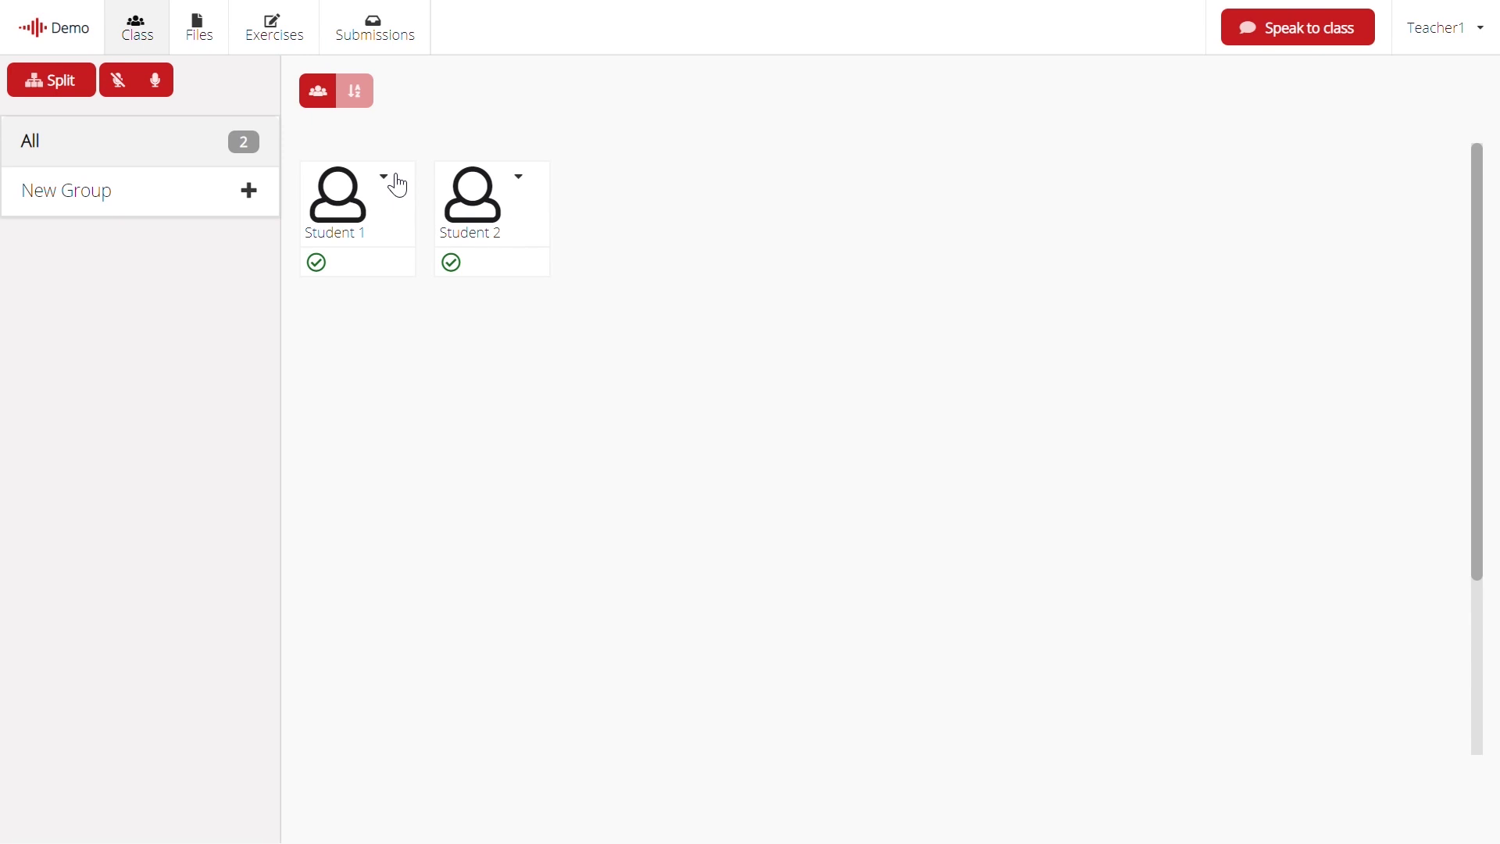
left_click(396, 182)
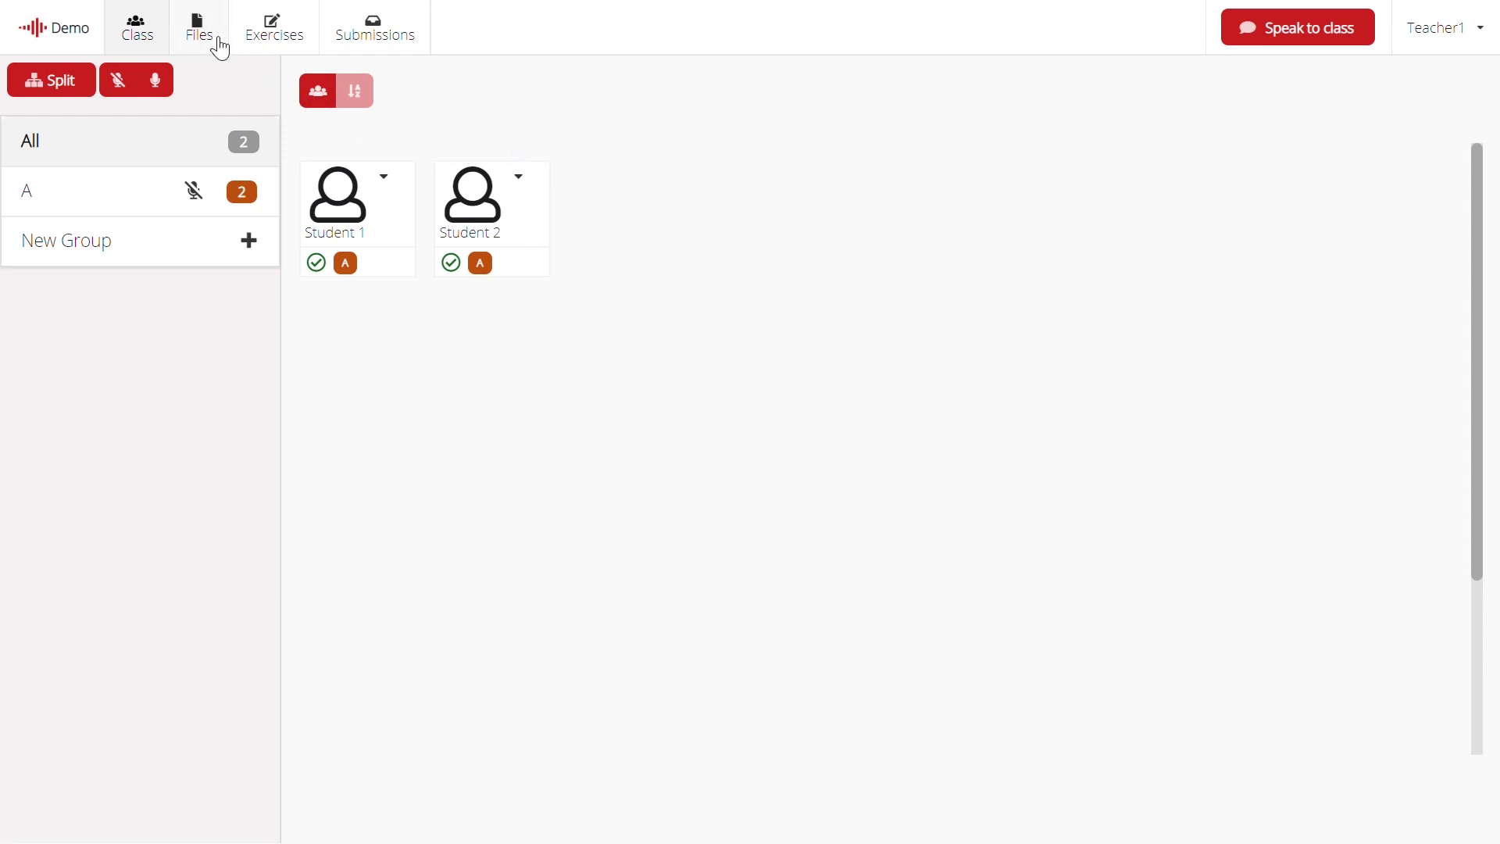
- Share CD4Track11.mp3 from the session's files with the session
left_click(222, 33)
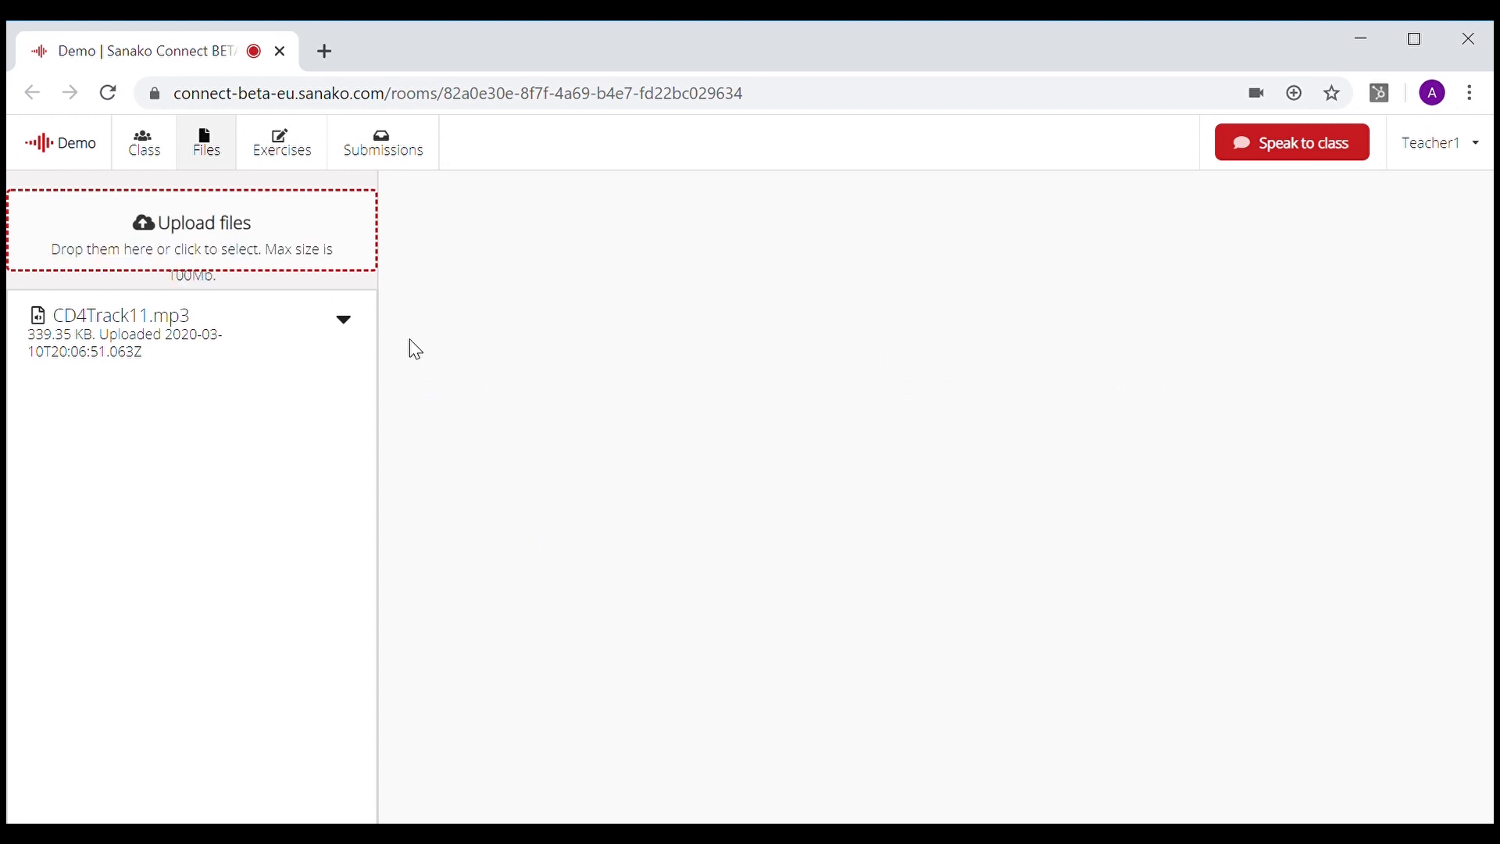
left_click(351, 328)
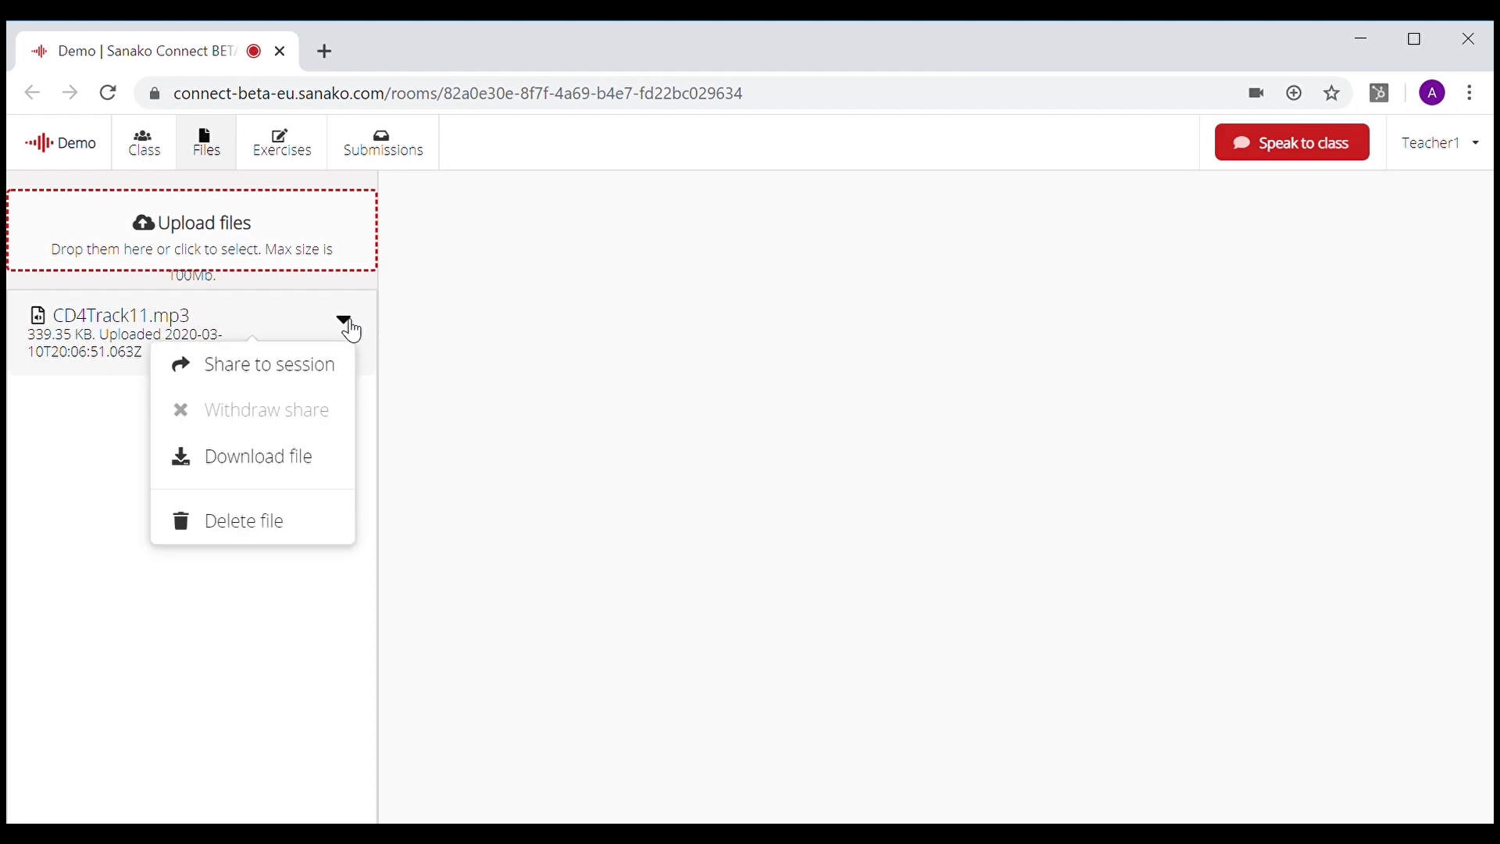
left_click(325, 373)
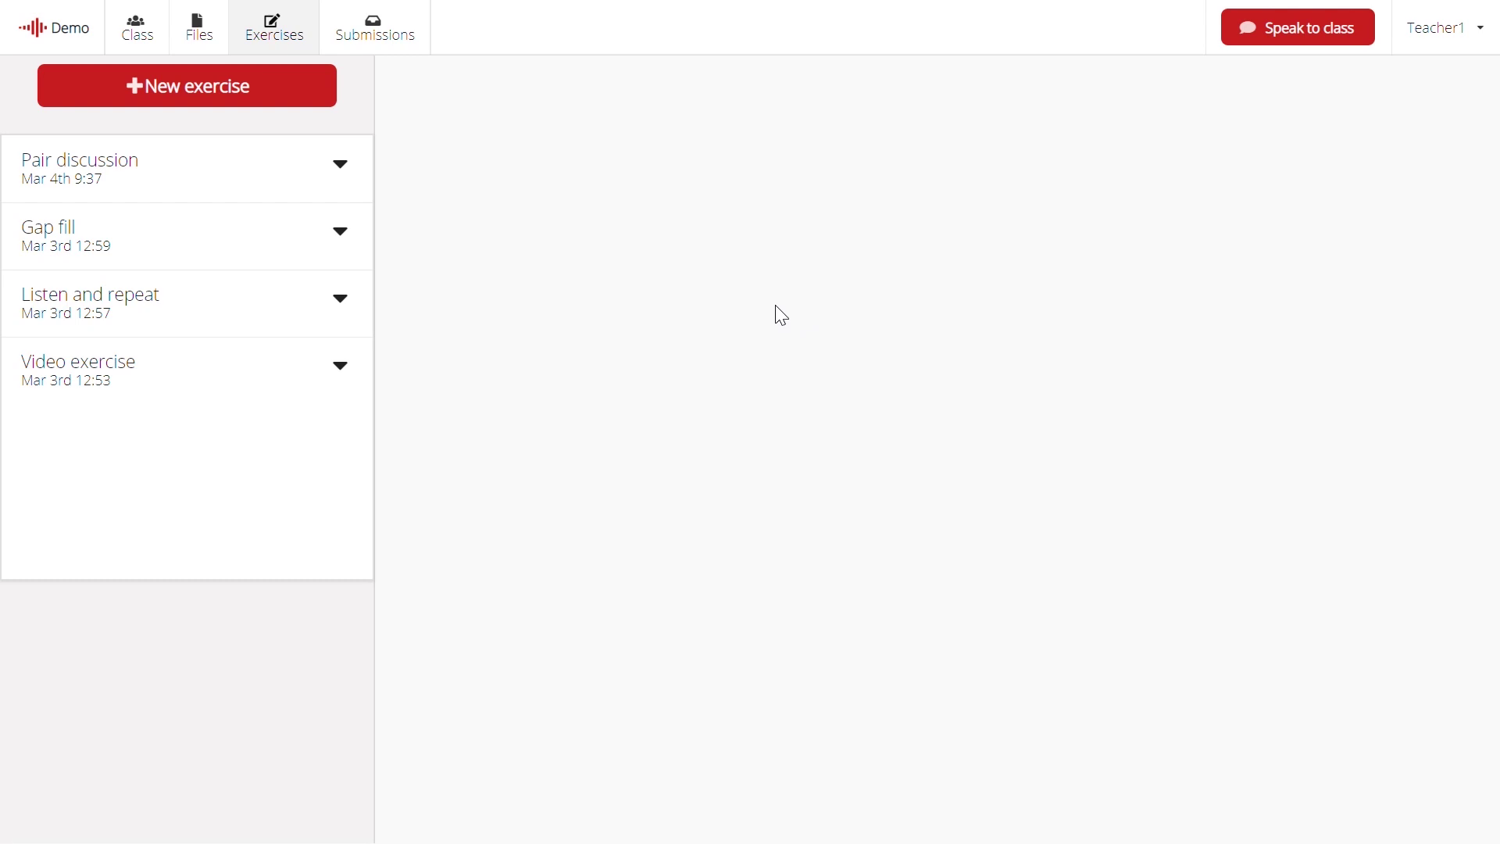
- Create a new exercise named Interview containing a simple audio recorder task
left_click(264, 98)
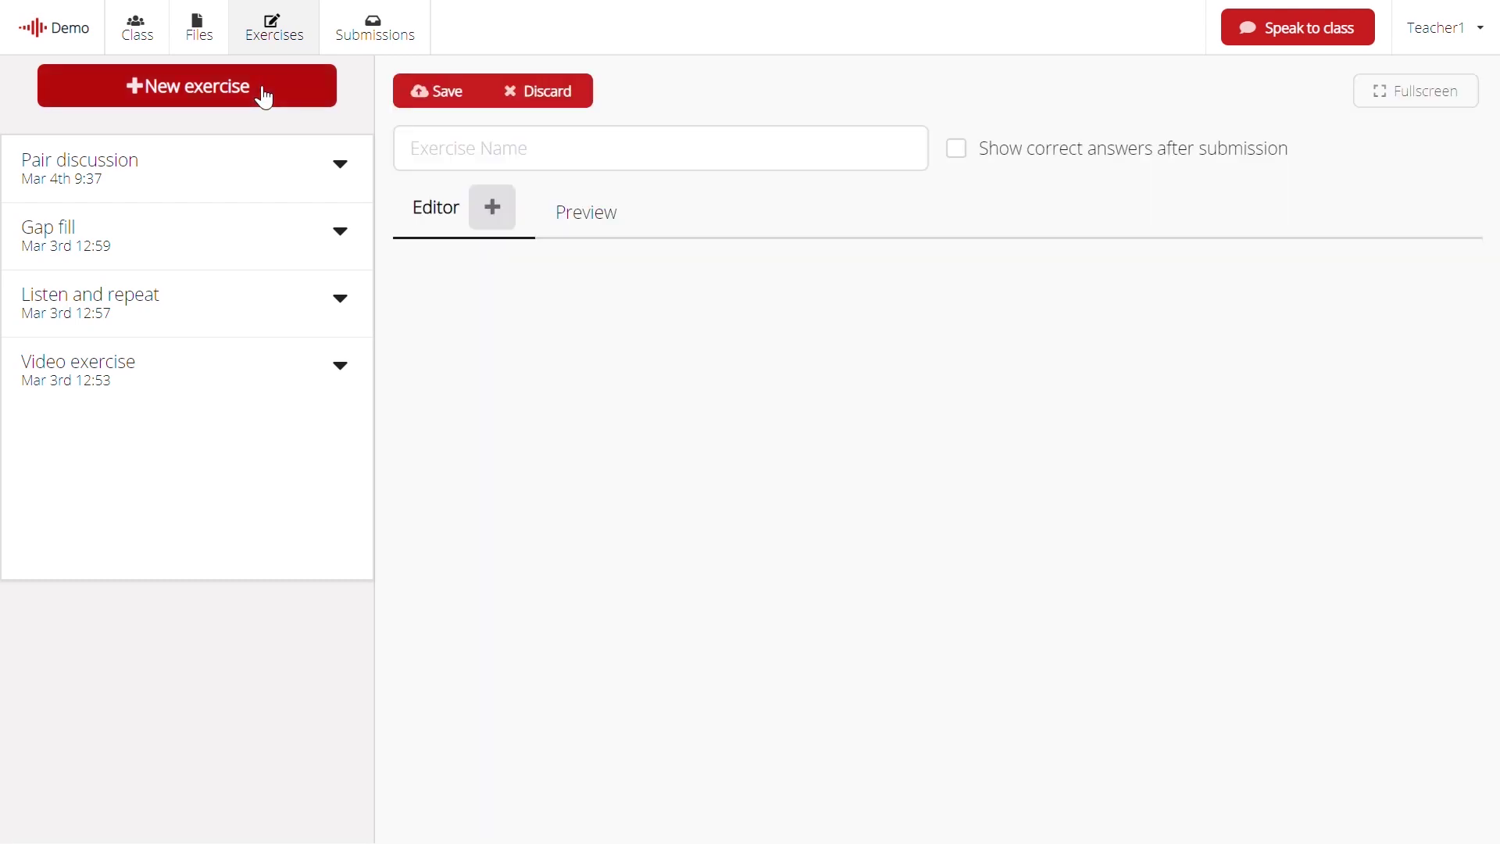
left_click(566, 158)
type("Interview")
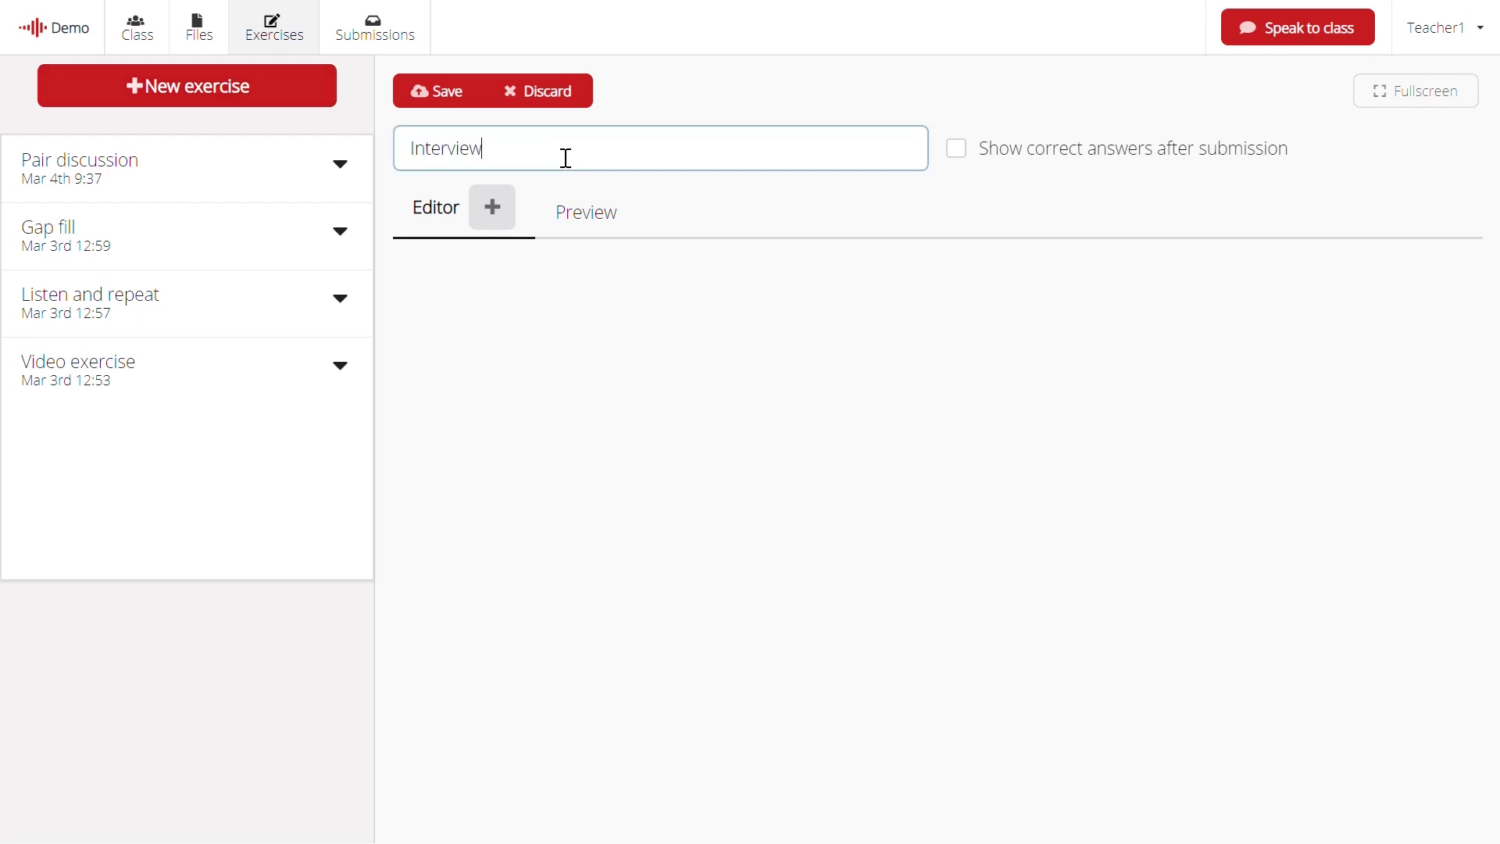
left_click(511, 213)
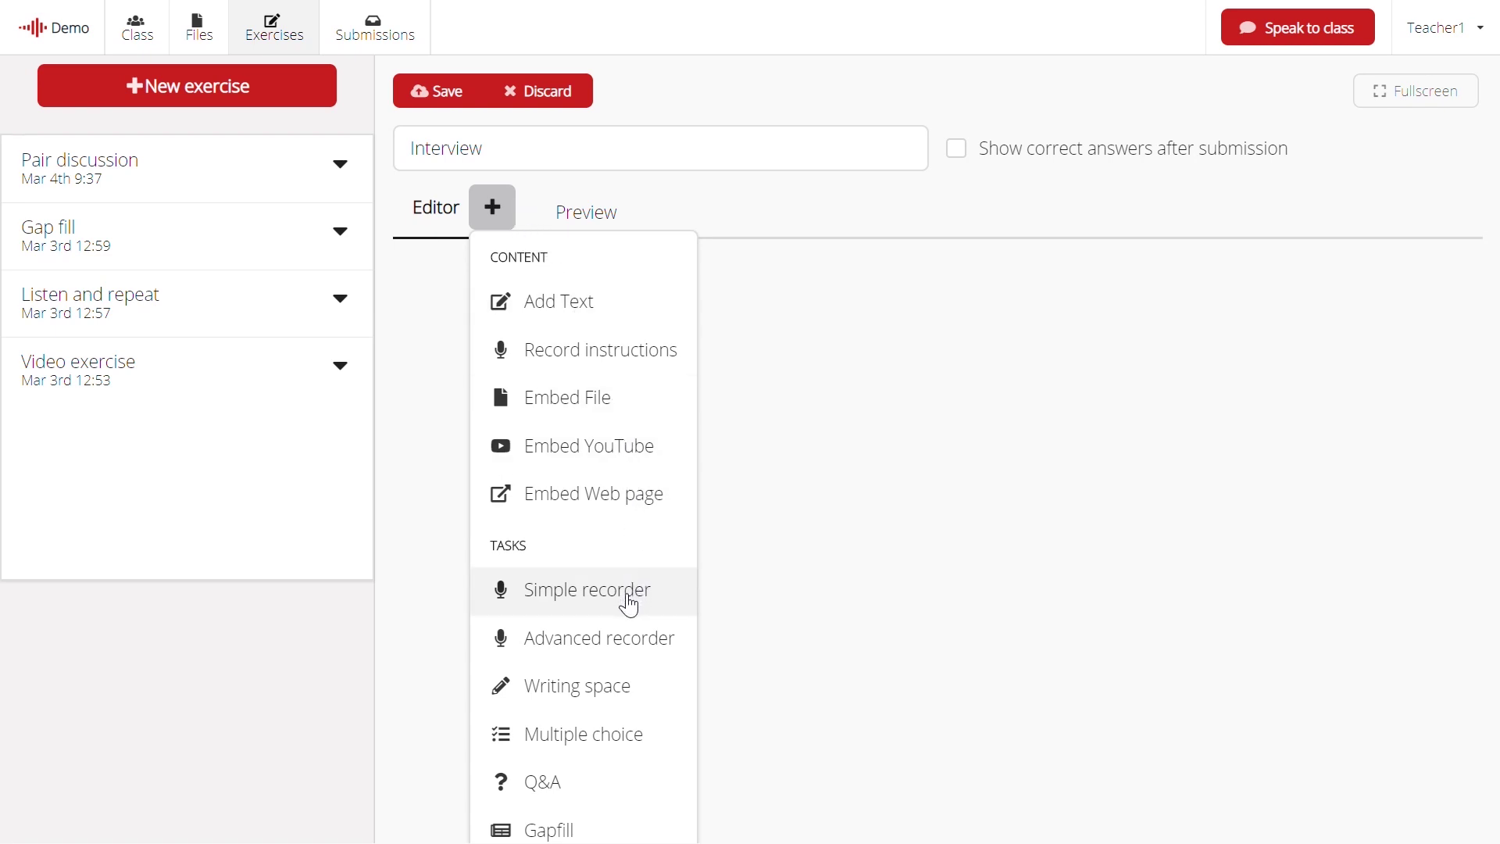
left_click(628, 603)
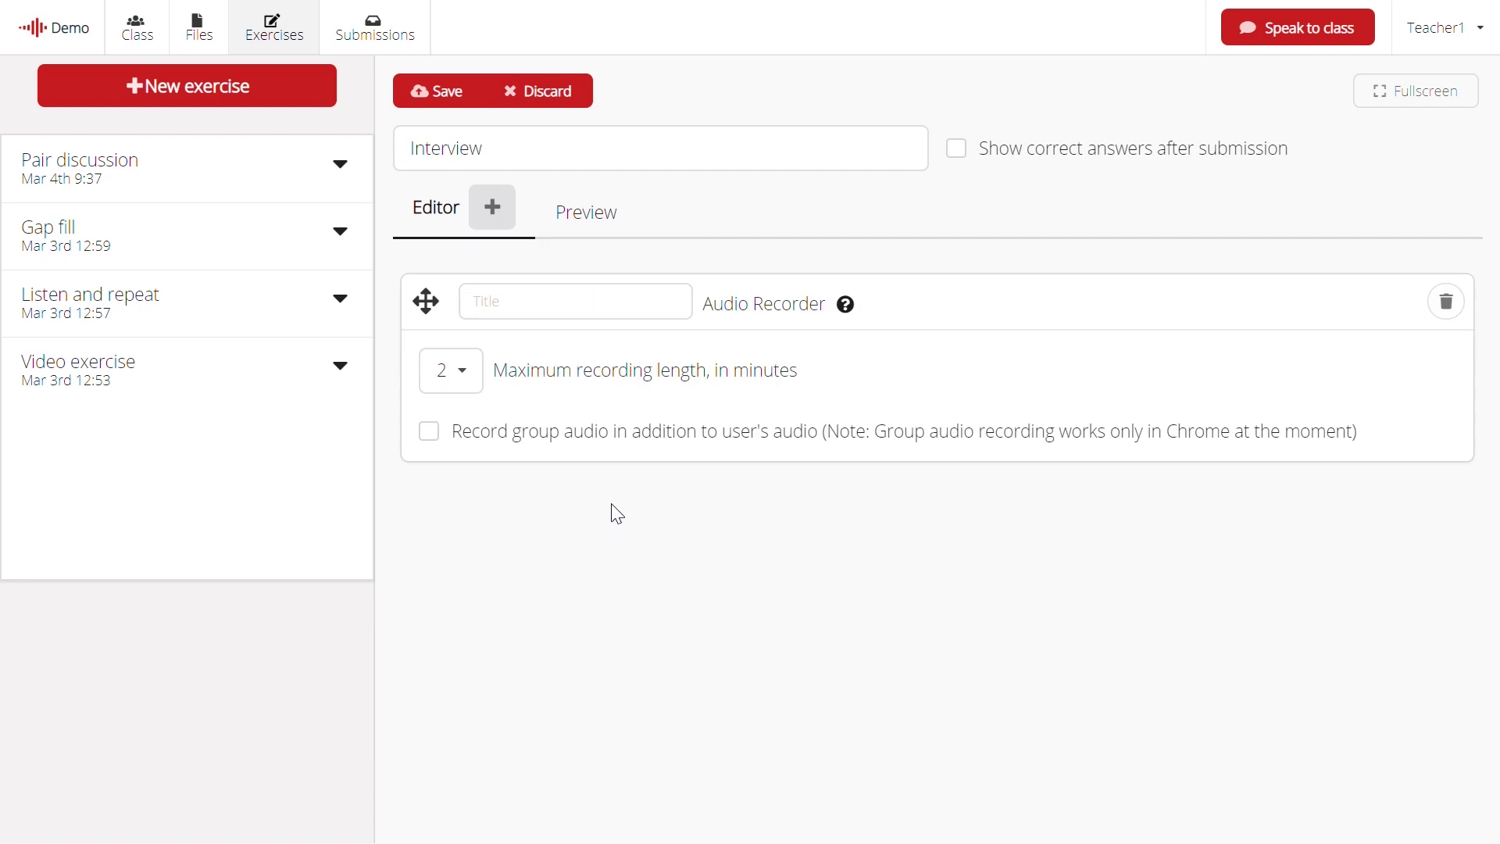
- Preview and save the Interview exercise, then share it with the session
left_click(598, 227)
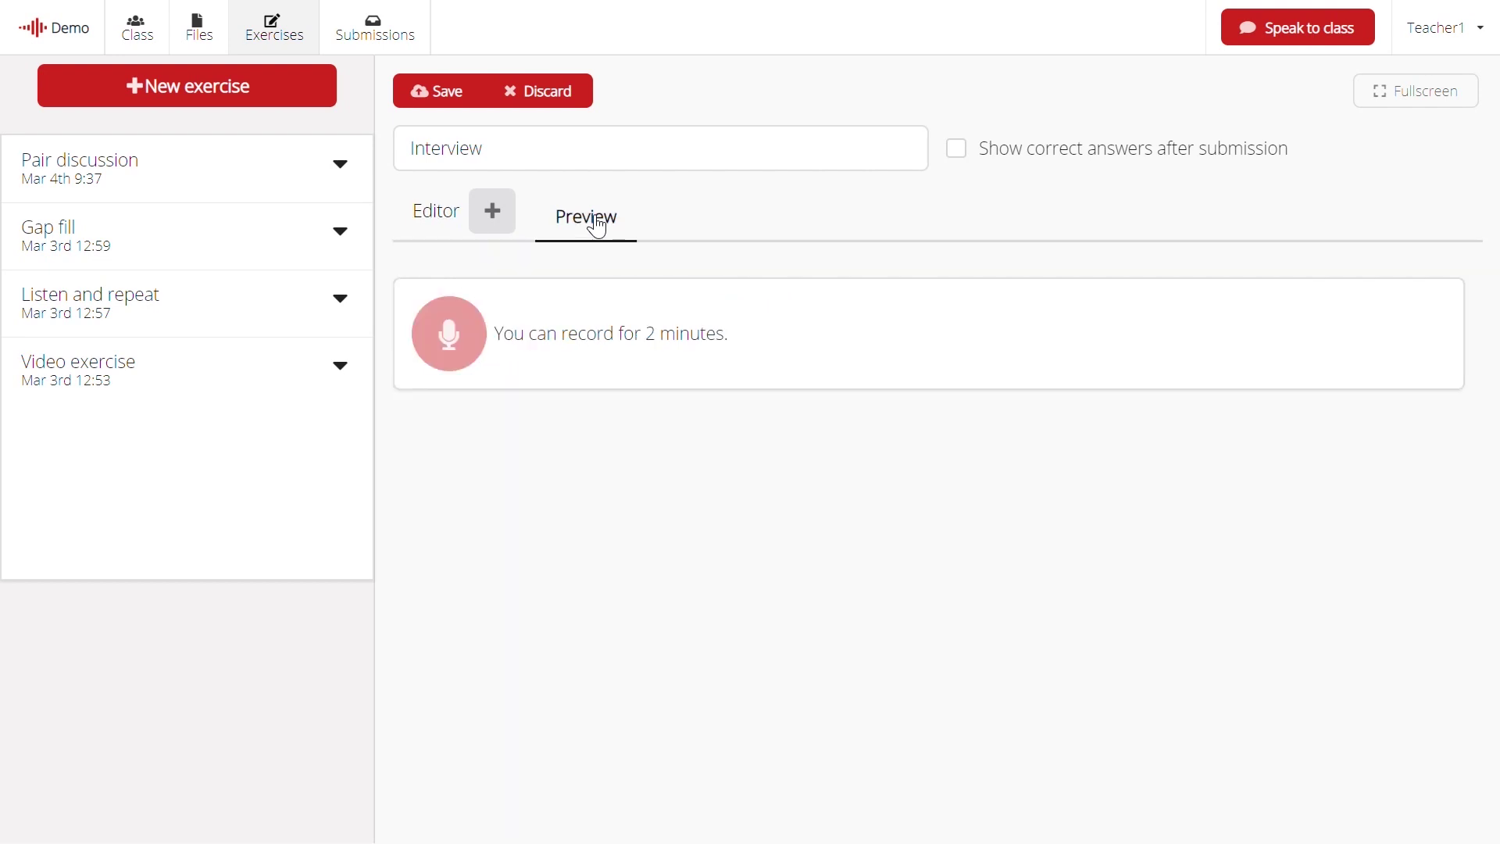
left_click(464, 96)
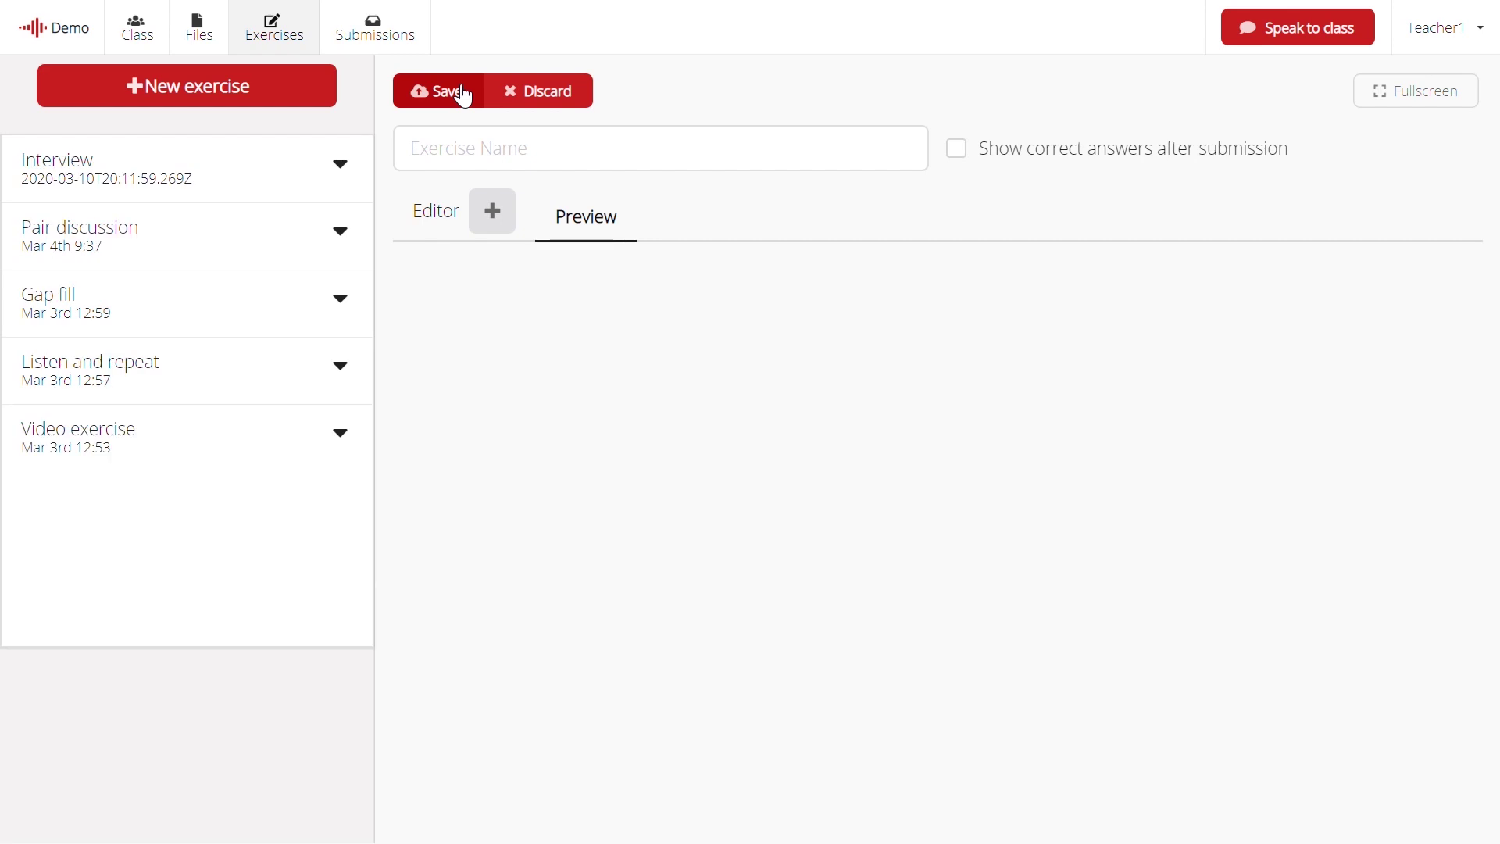
left_click(348, 172)
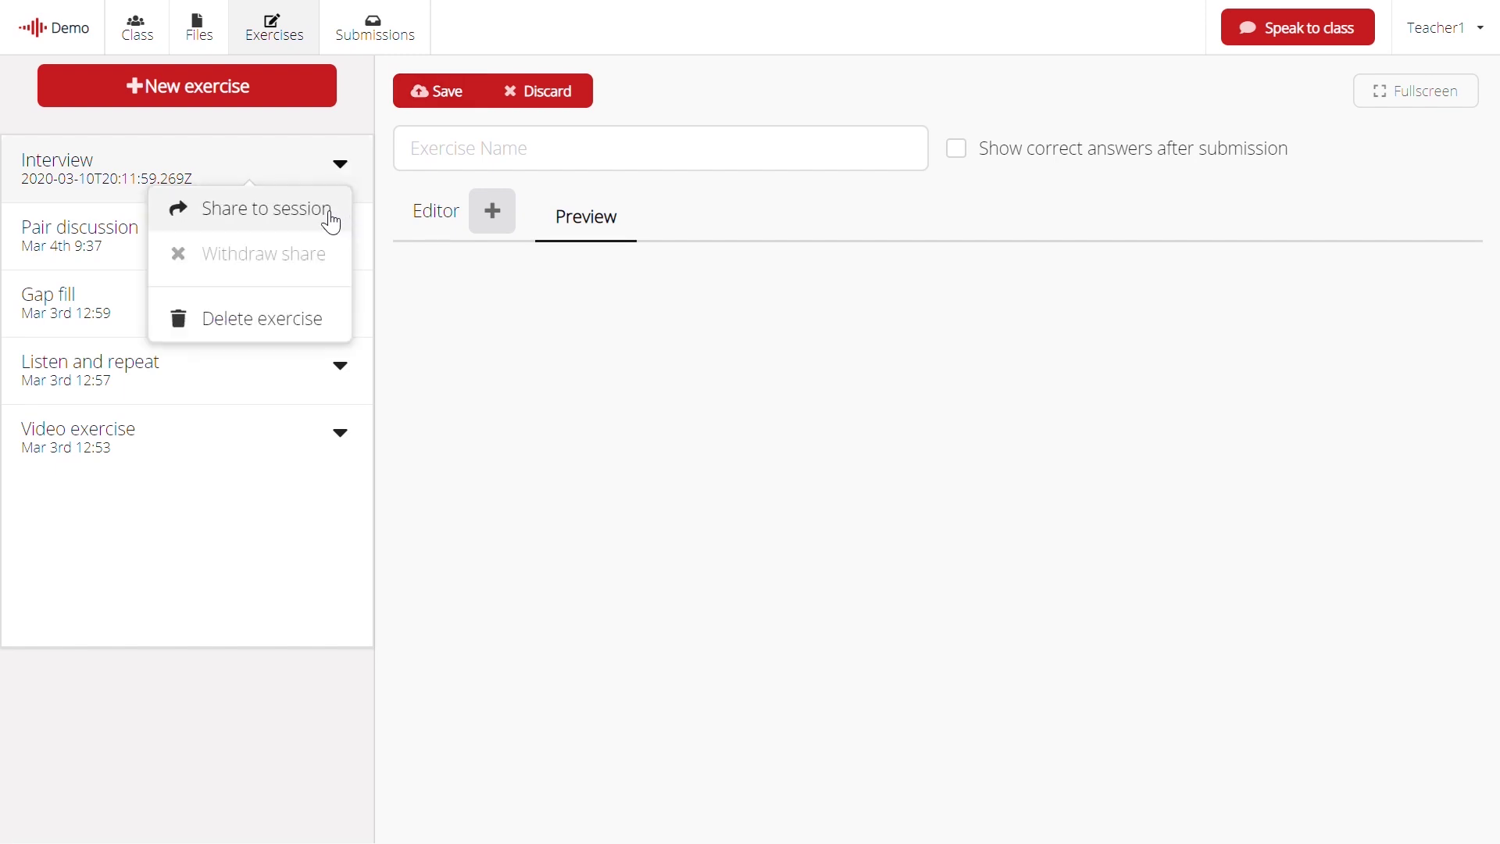
left_click(331, 209)
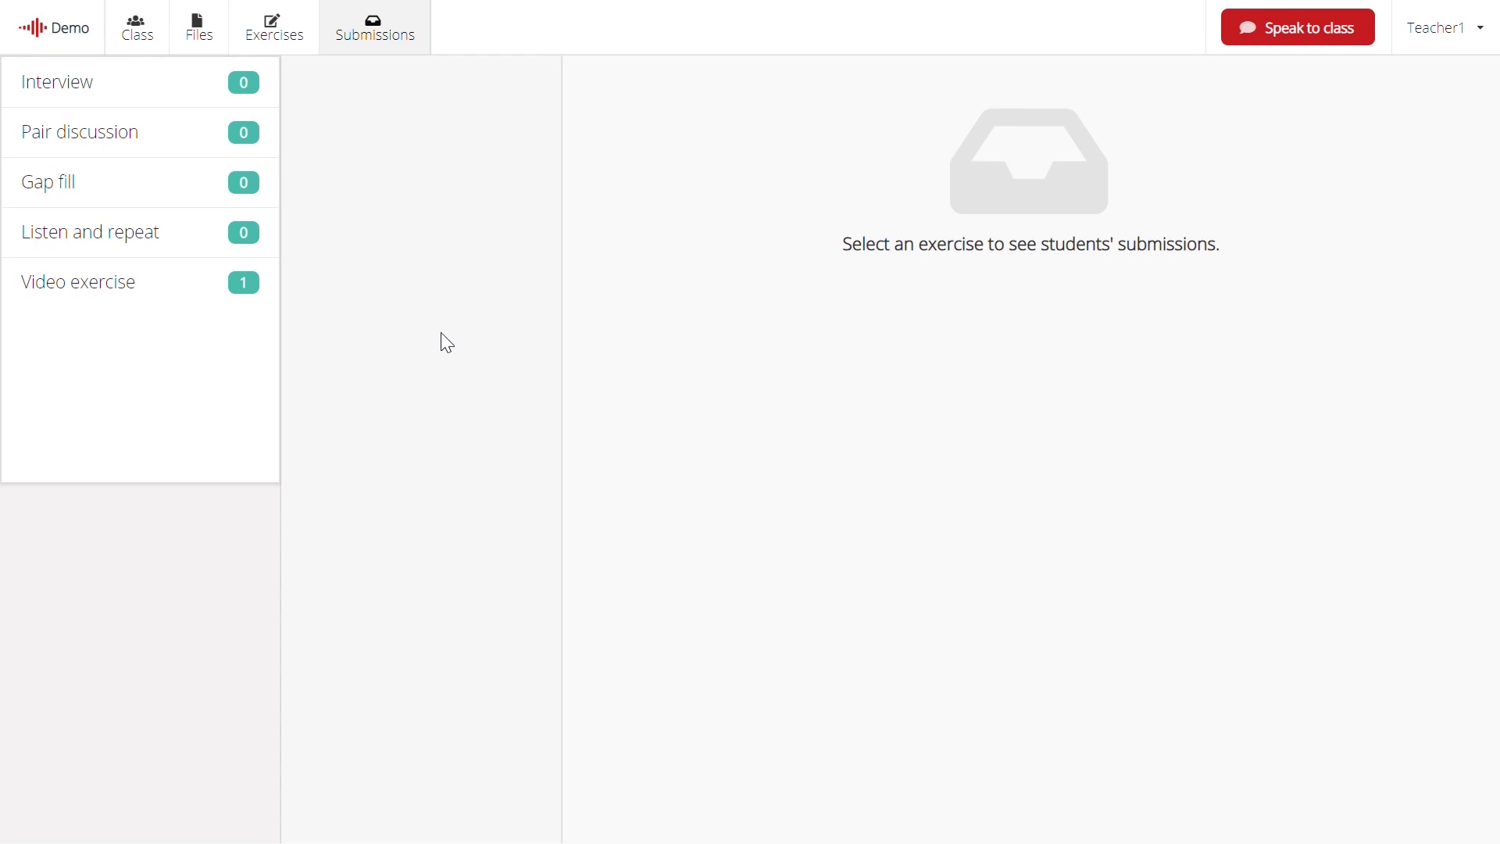
- Send the feedback 'Well done' on Student 1's Video exercise submission
left_click(175, 289)
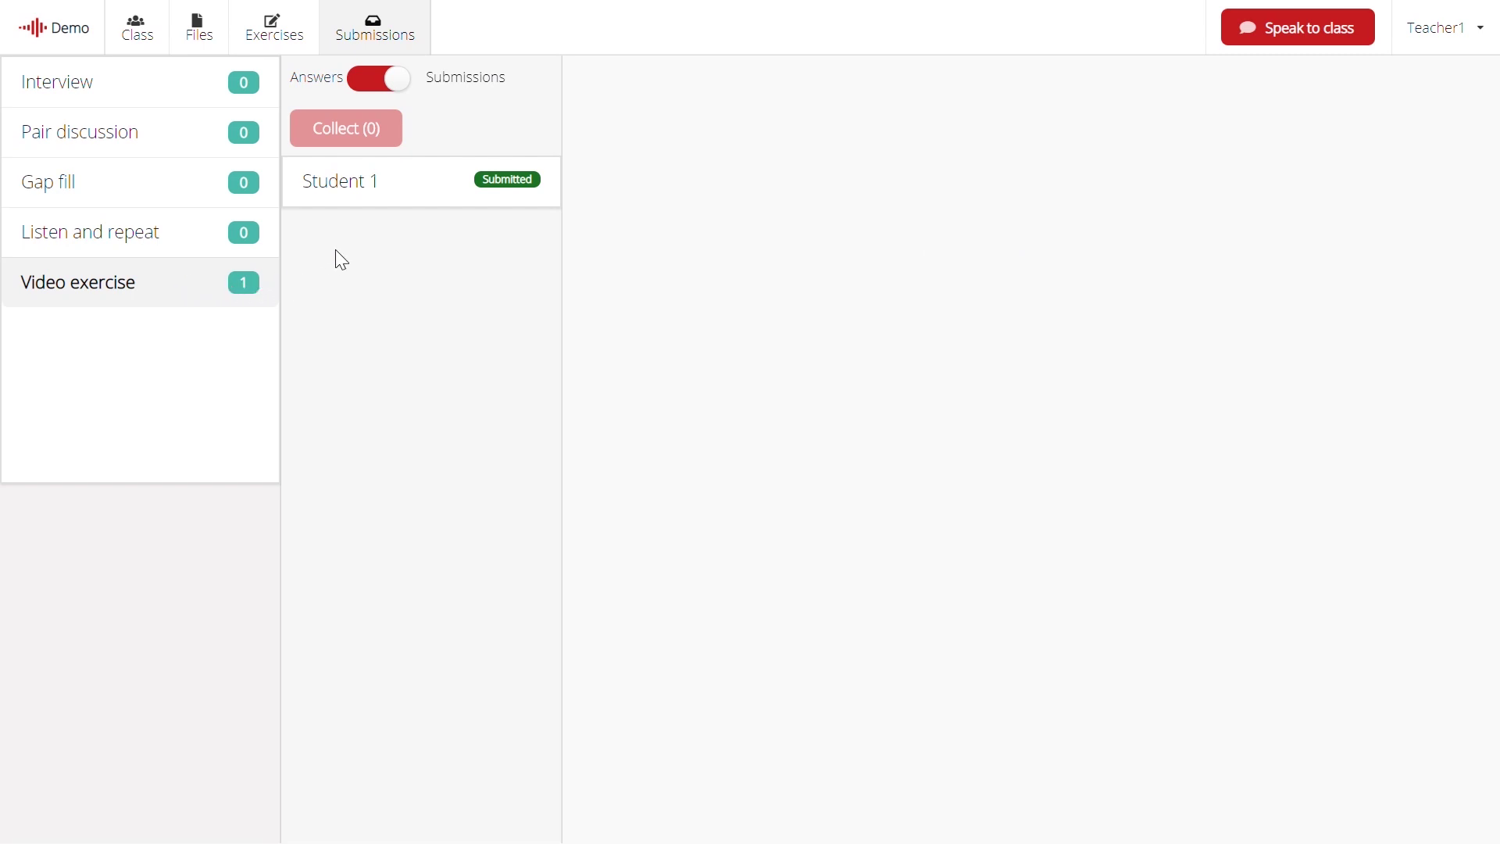
left_click(435, 186)
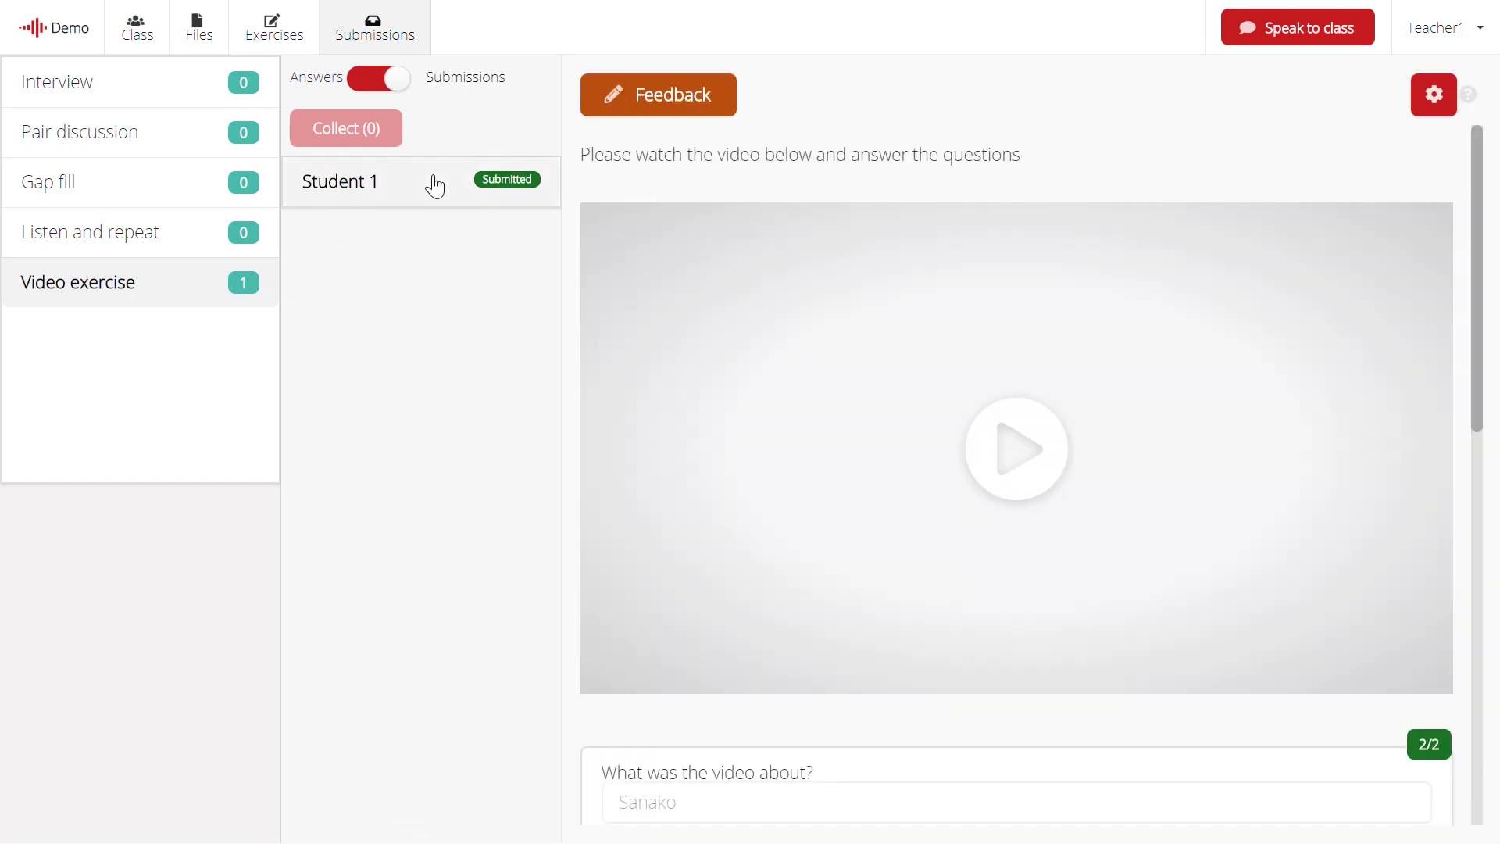
left_click(728, 105)
left_click(537, 375)
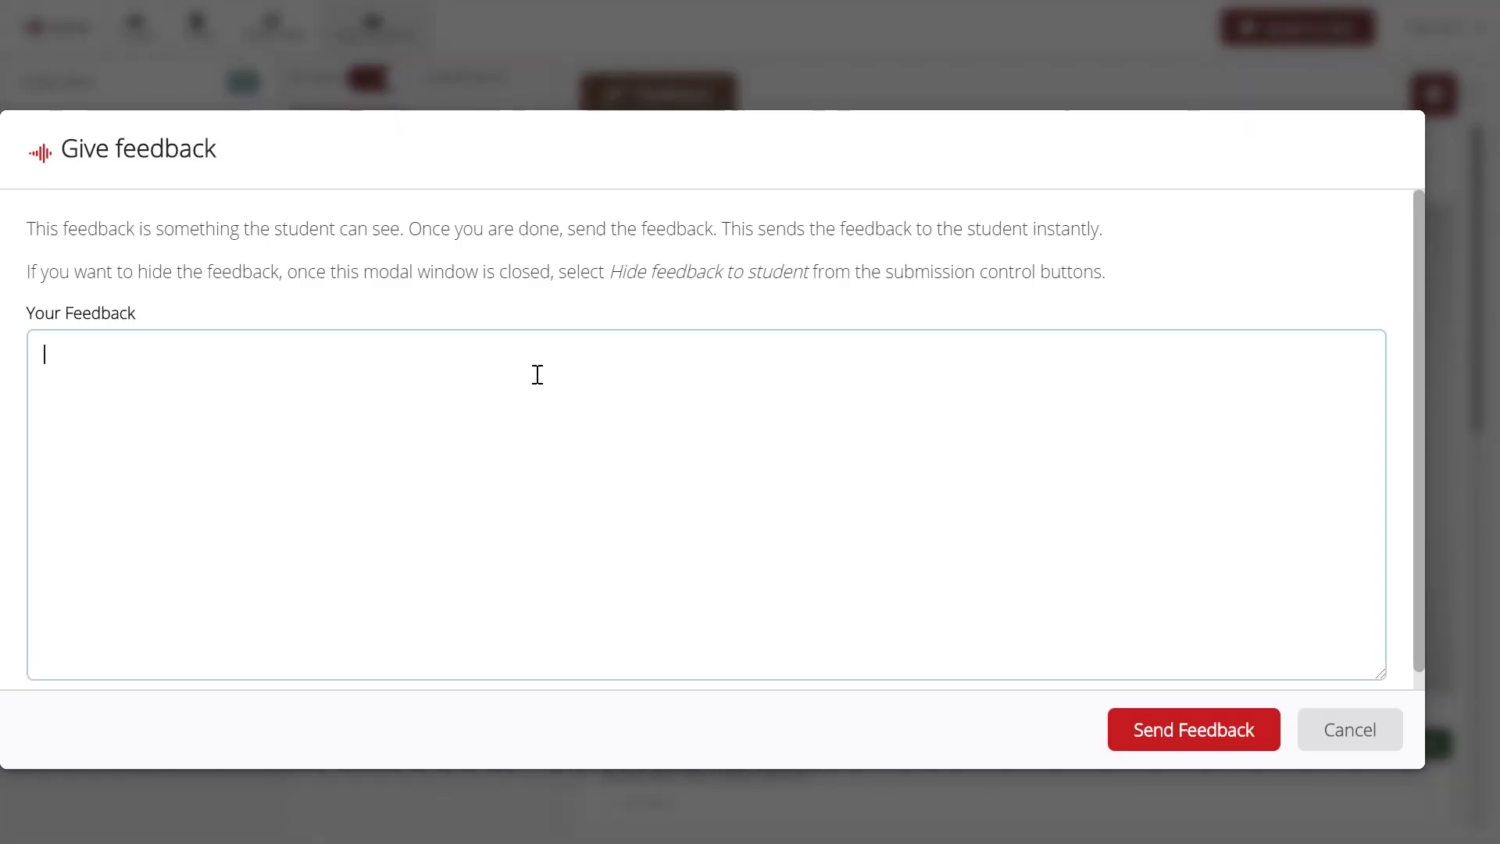
type("W")
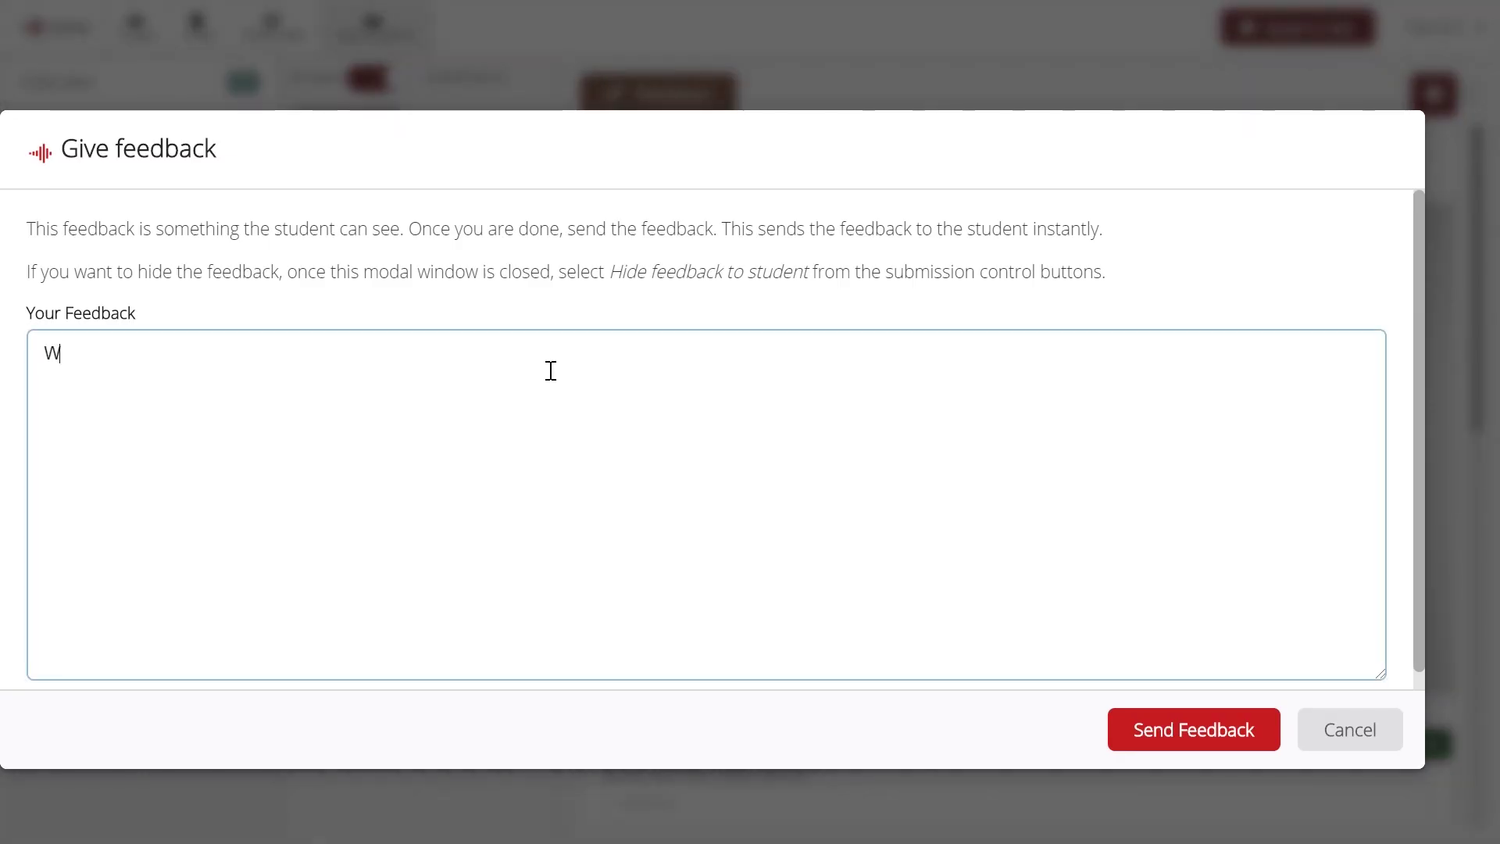
type("ell done")
left_click(1195, 738)
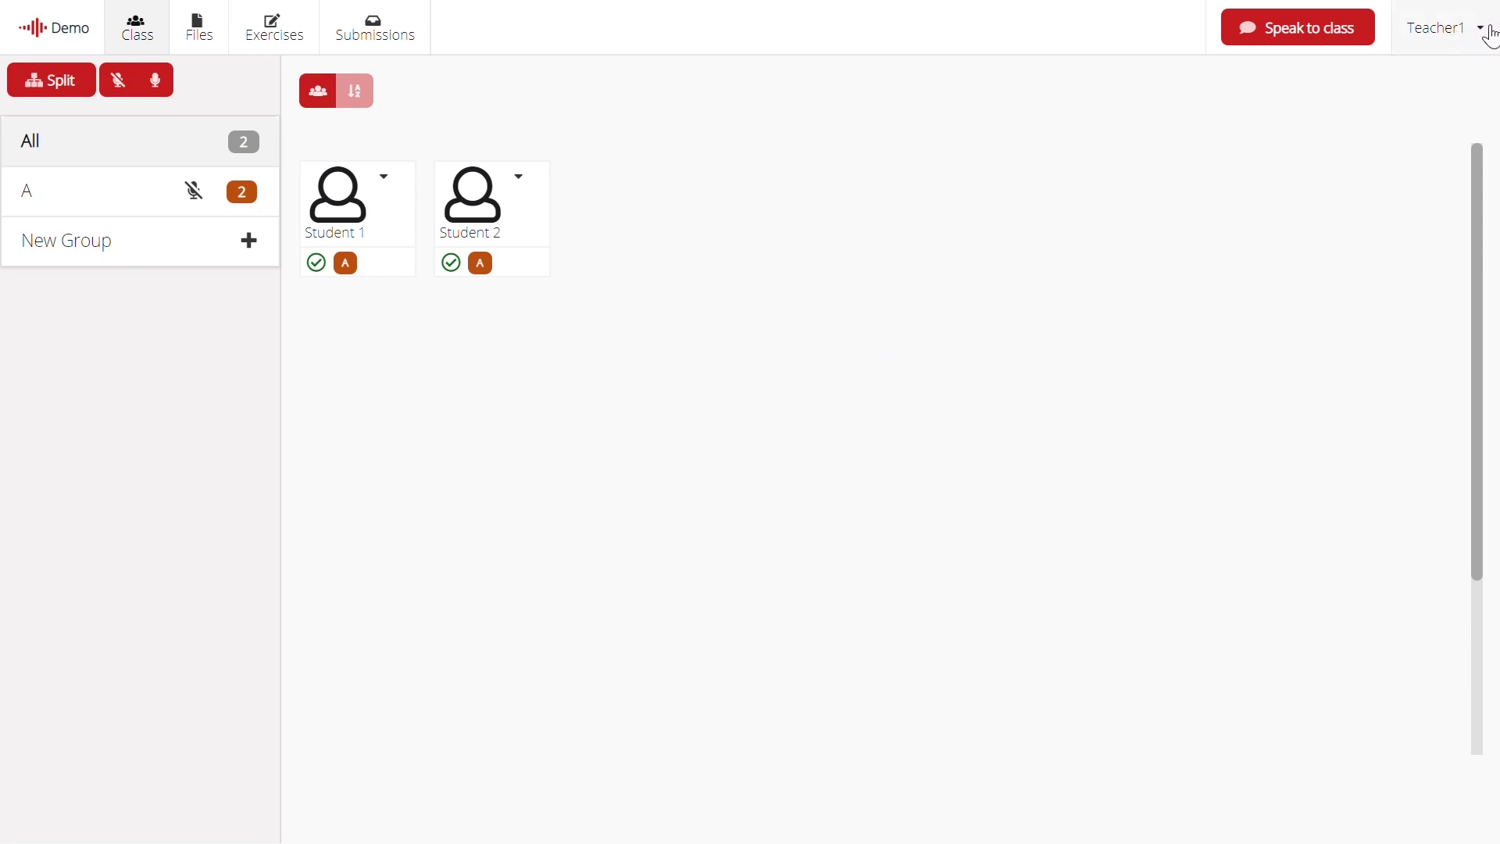
- Choose End session from the Teacher1 menu
left_click(1490, 35)
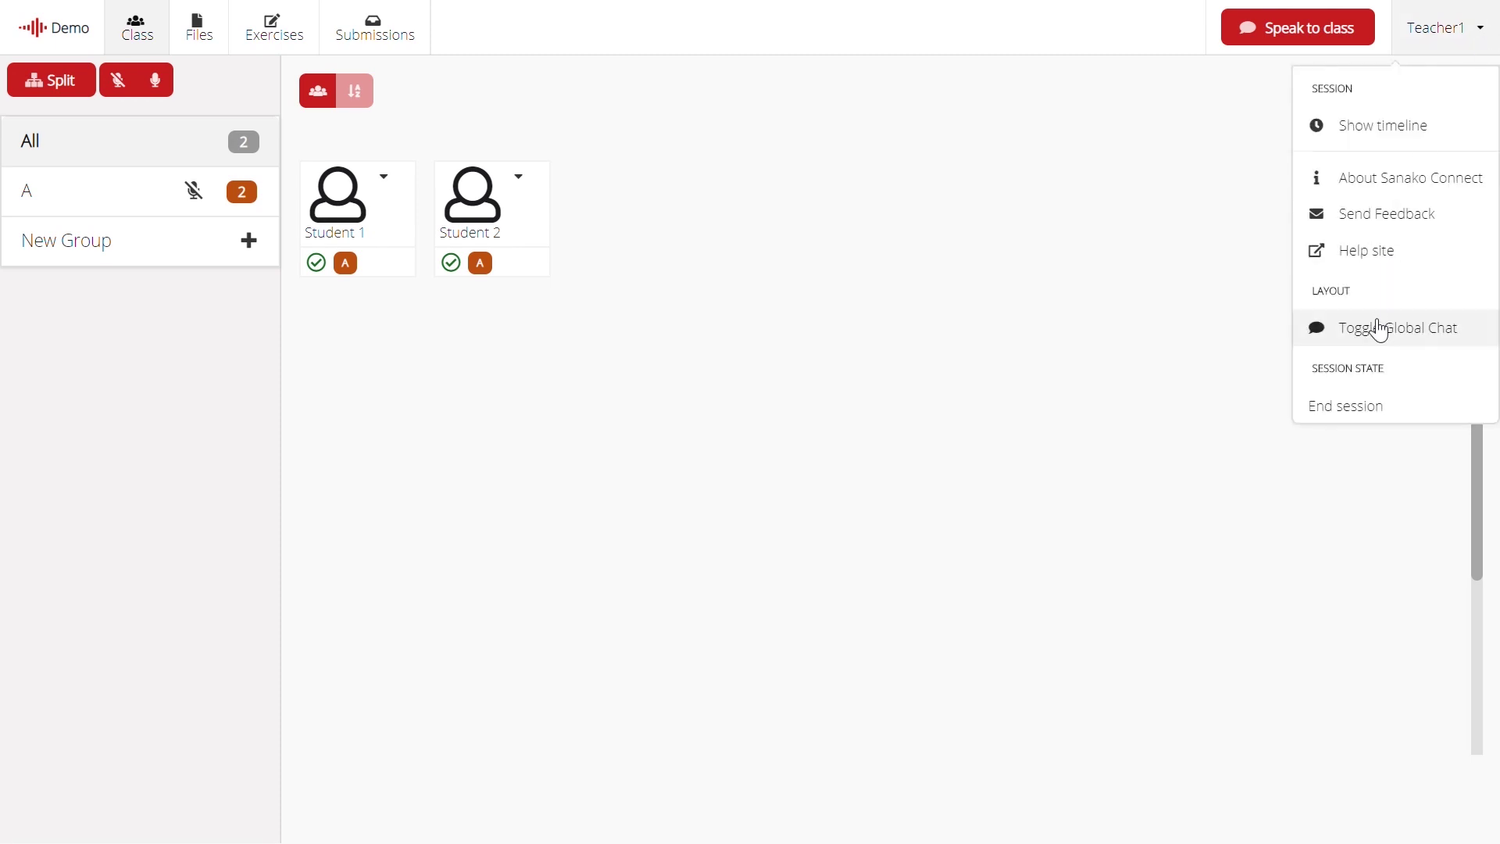
left_click(1388, 417)
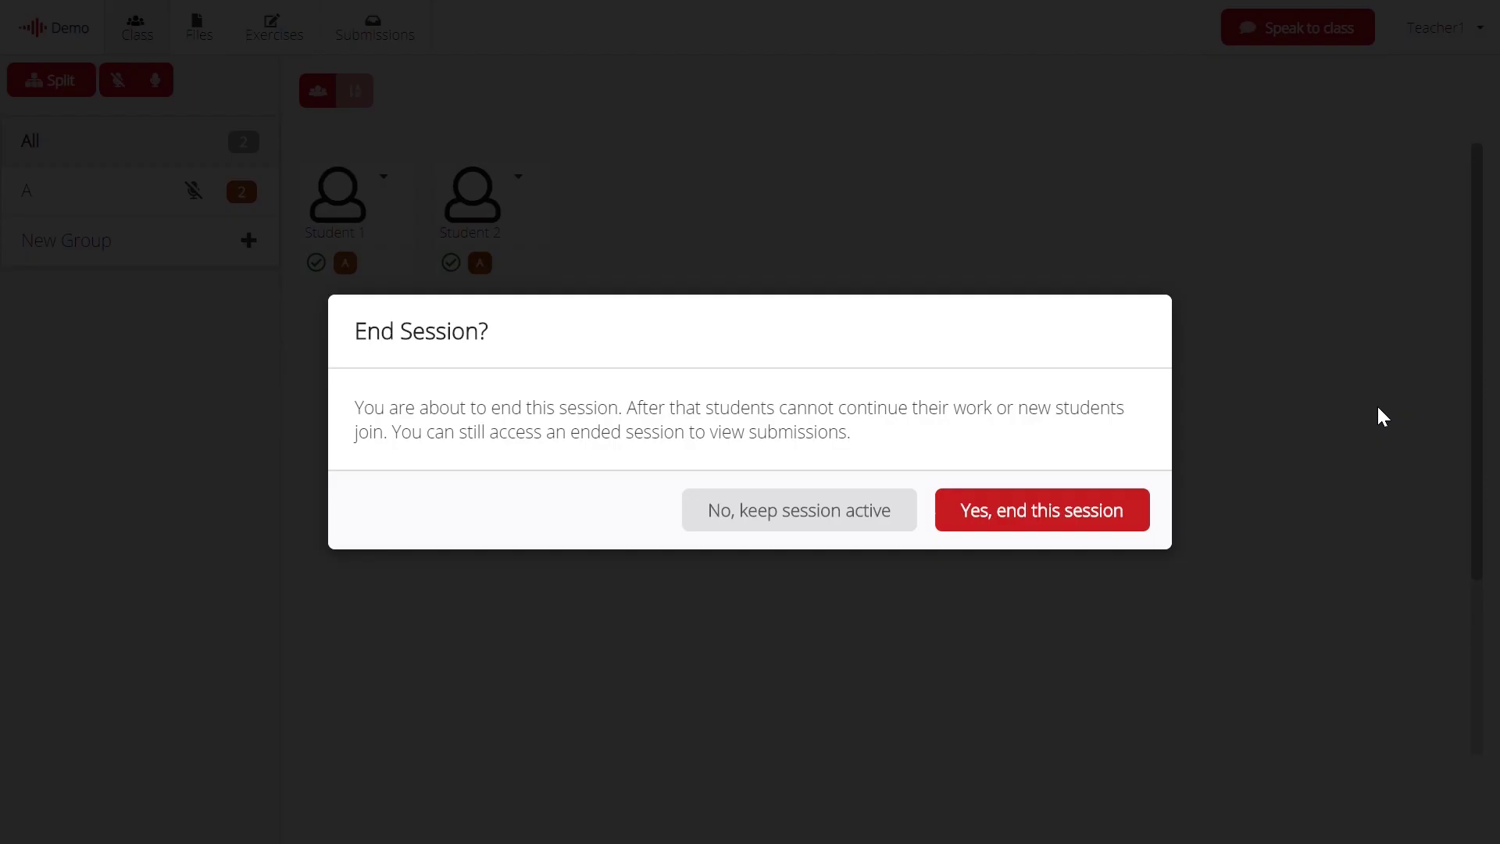